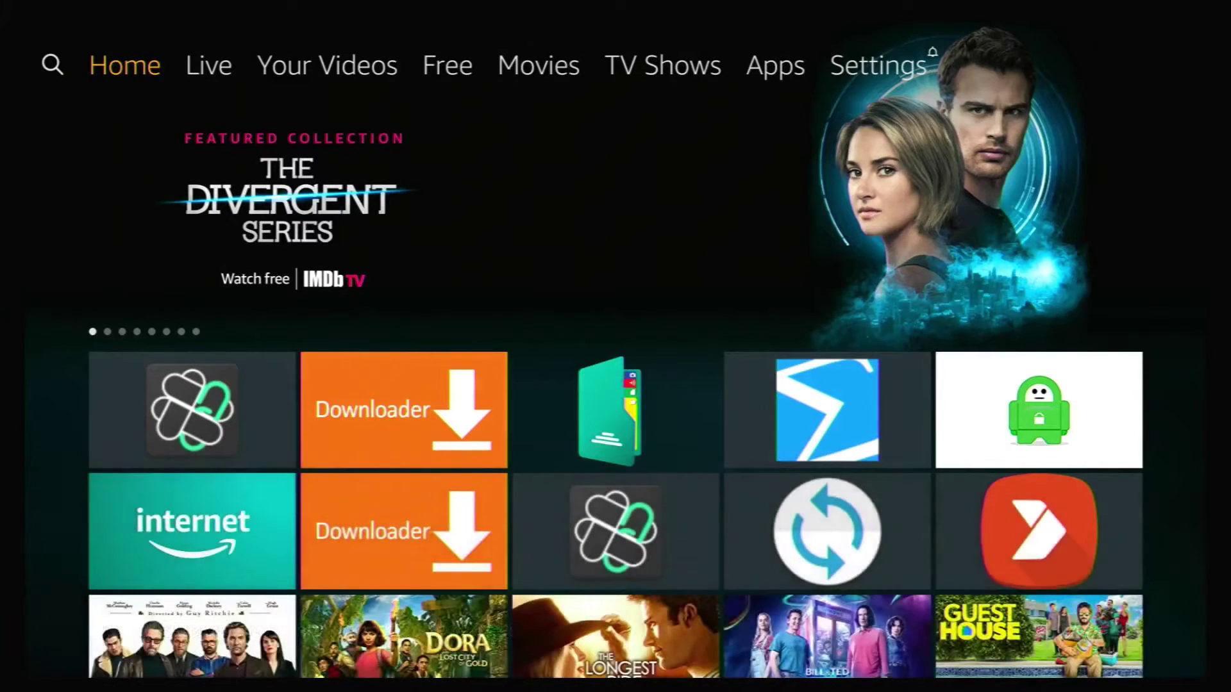
- Go to Developer options under Settings > My Fire TV
{"action": "key", "text": "Right"}
{"action": "key", "text": "Right"}
{"action": "key", "text": "Right"}
{"action": "key", "text": "Right"}
{"action": "key", "text": "Right"}
{"action": "key", "text": "Right"}
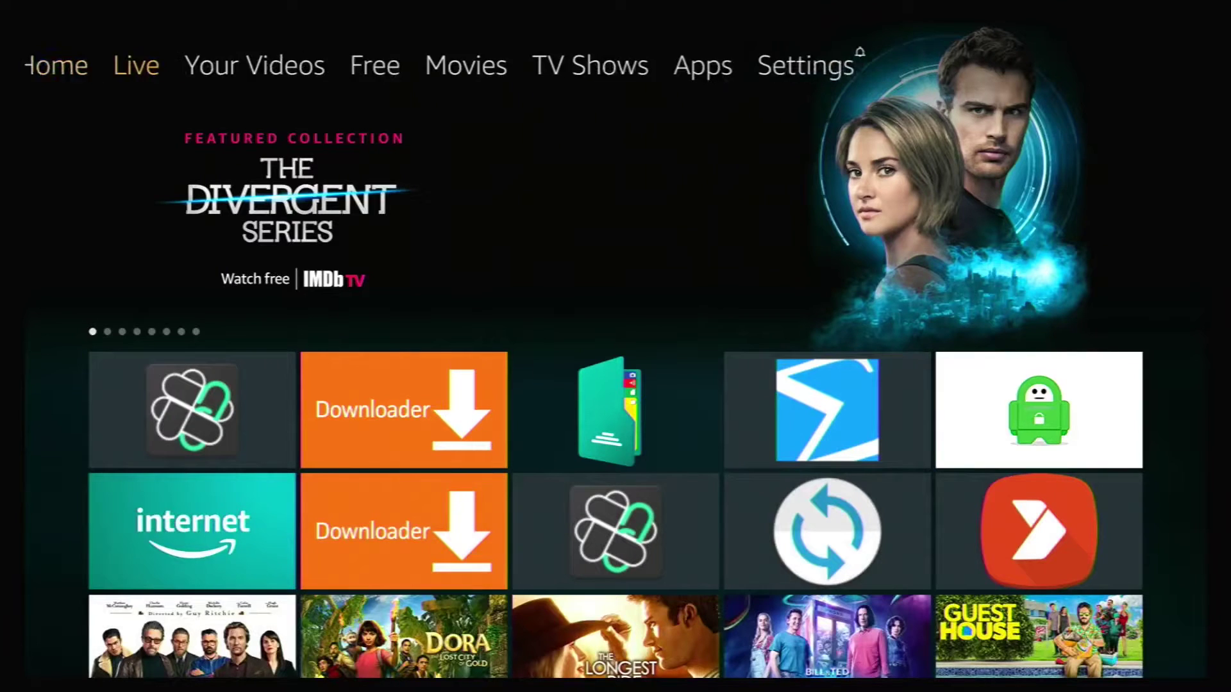
{"action": "key", "text": "Right"}
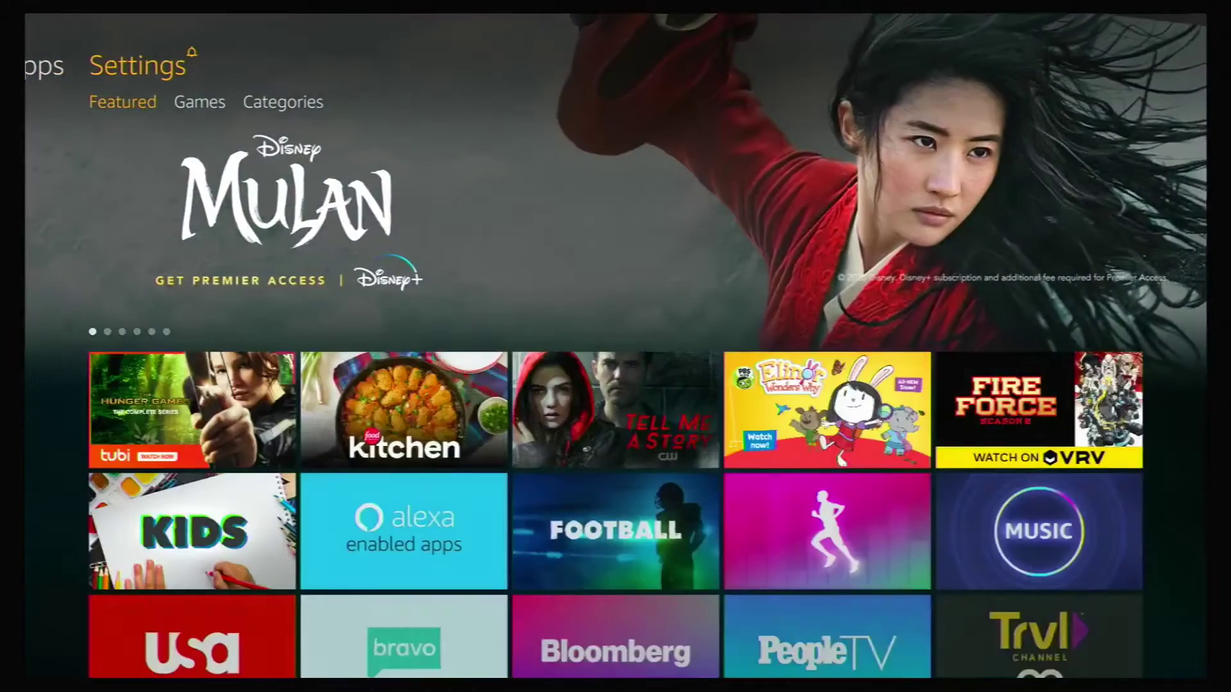
{"action": "key", "text": "Down"}
{"action": "key", "text": "Right"}
{"action": "key", "text": "Right"}
{"action": "key", "text": "Right"}
{"action": "key", "text": "Right"}
{"action": "key", "text": "Right"}
{"action": "key", "text": "Right"}
{"action": "key", "text": "Right"}
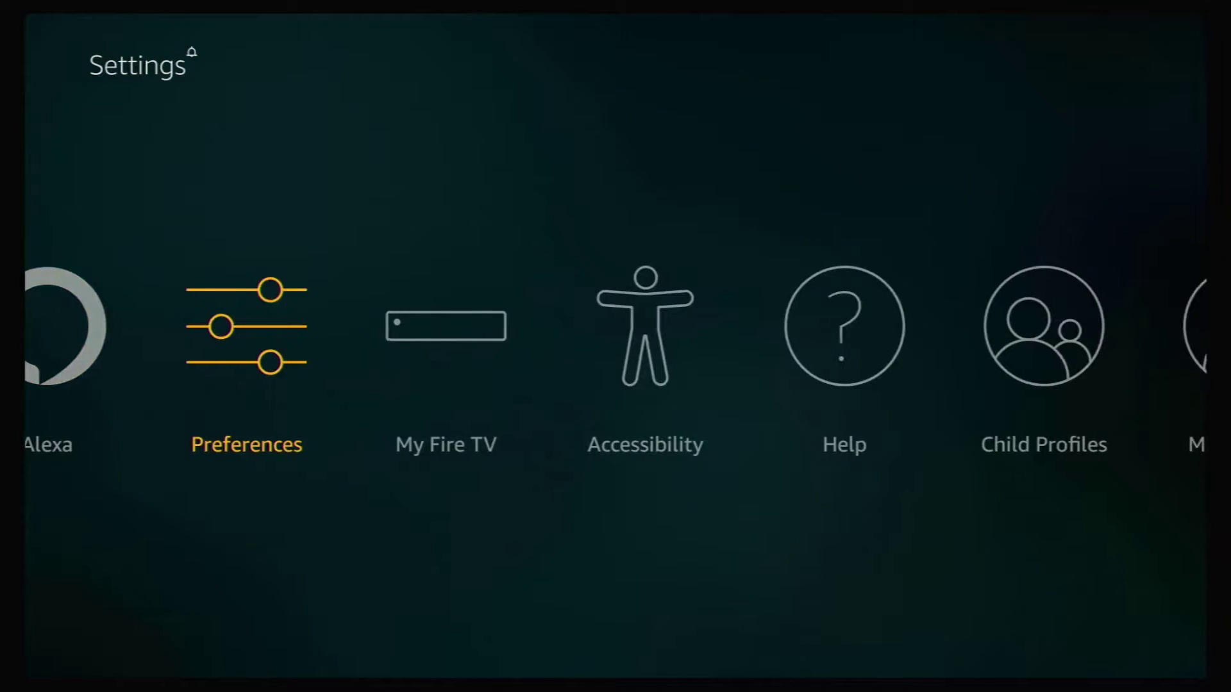
{"action": "key", "text": "Right"}
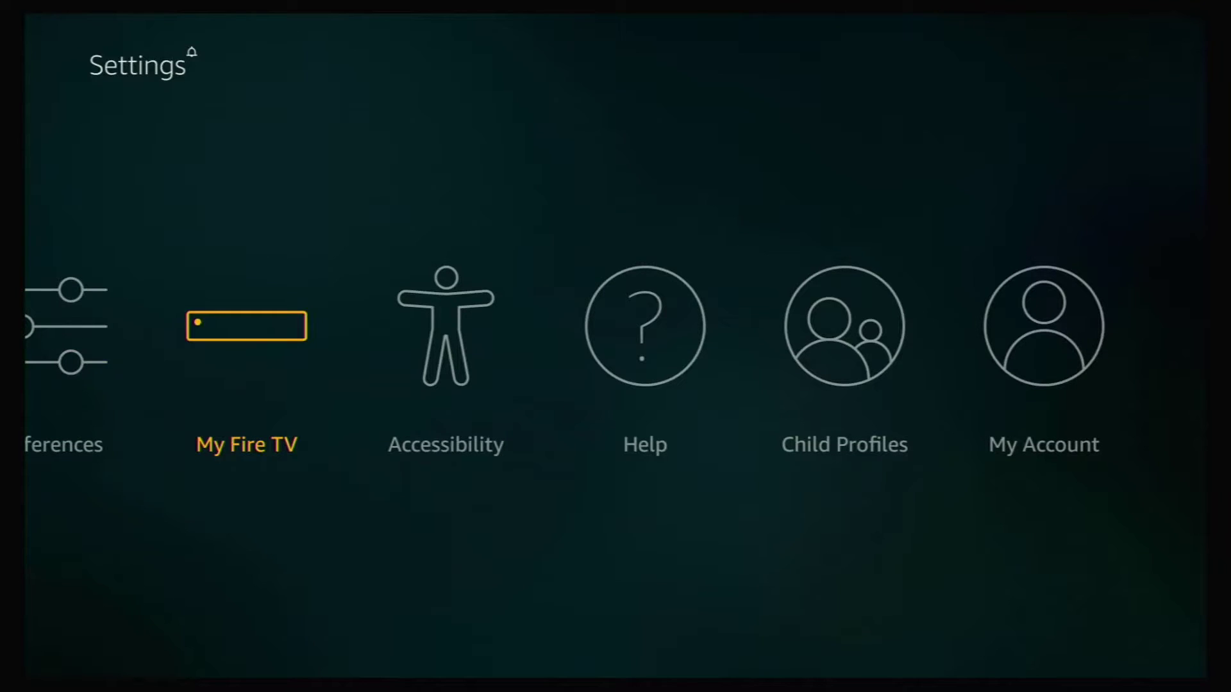
{"action": "key", "text": "Return"}
{"action": "key", "text": "Down"}
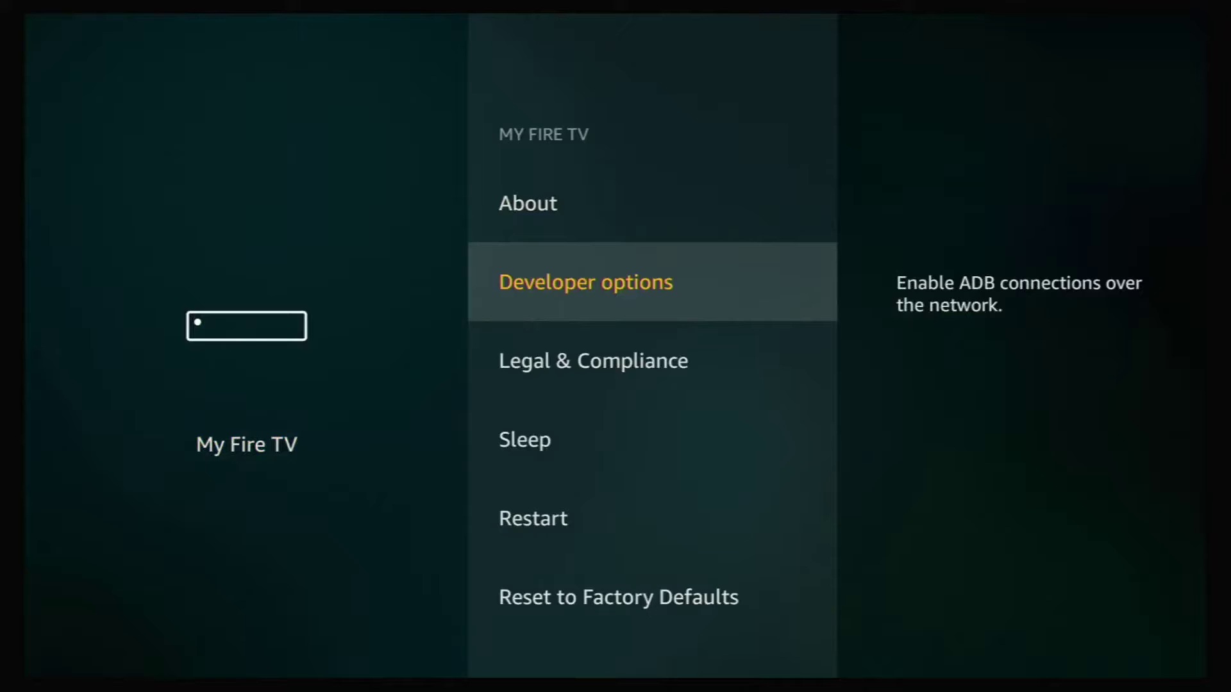
{"action": "key", "text": "Return"}
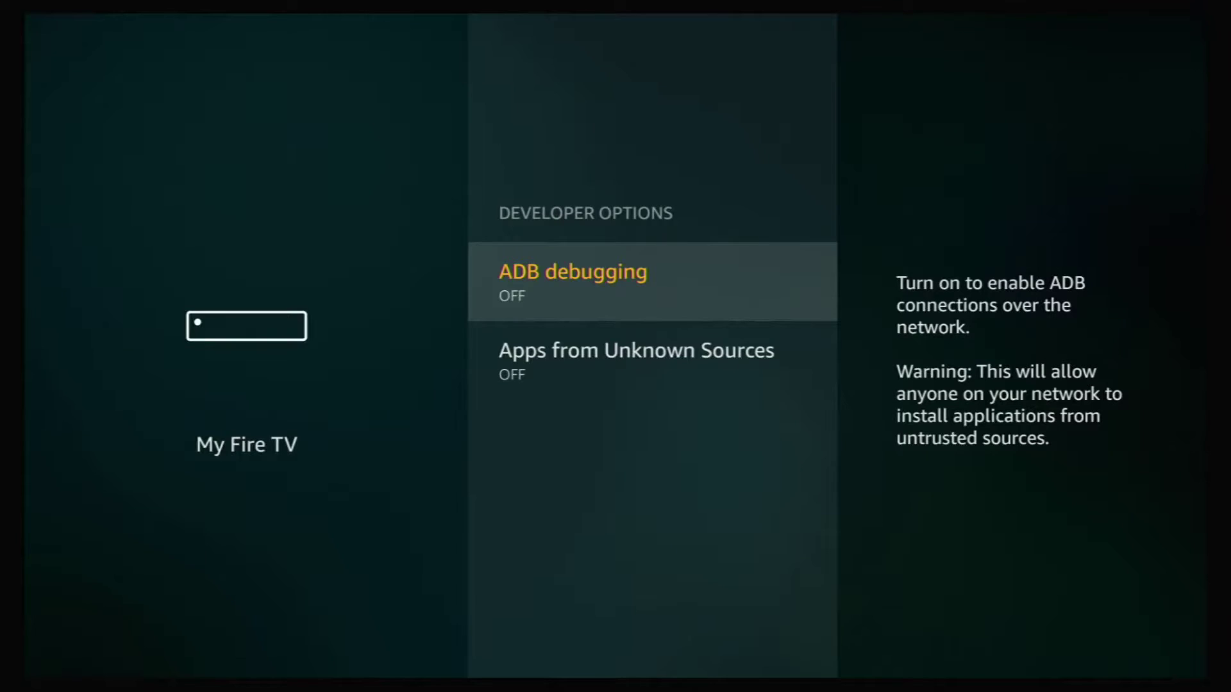
- Turn on ADB debugging and Apps from Unknown Sources, then return to the home screen
{"action": "key", "text": "Return"}
{"action": "key", "text": "Down"}
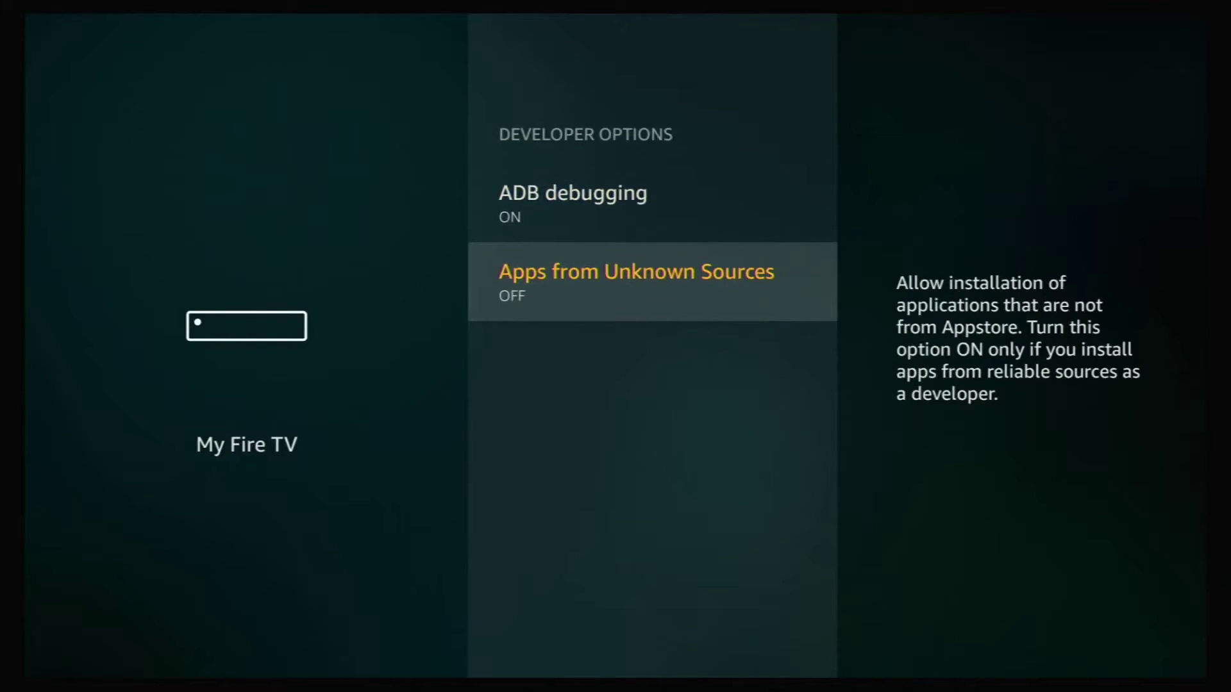
{"action": "key", "text": "Return"}
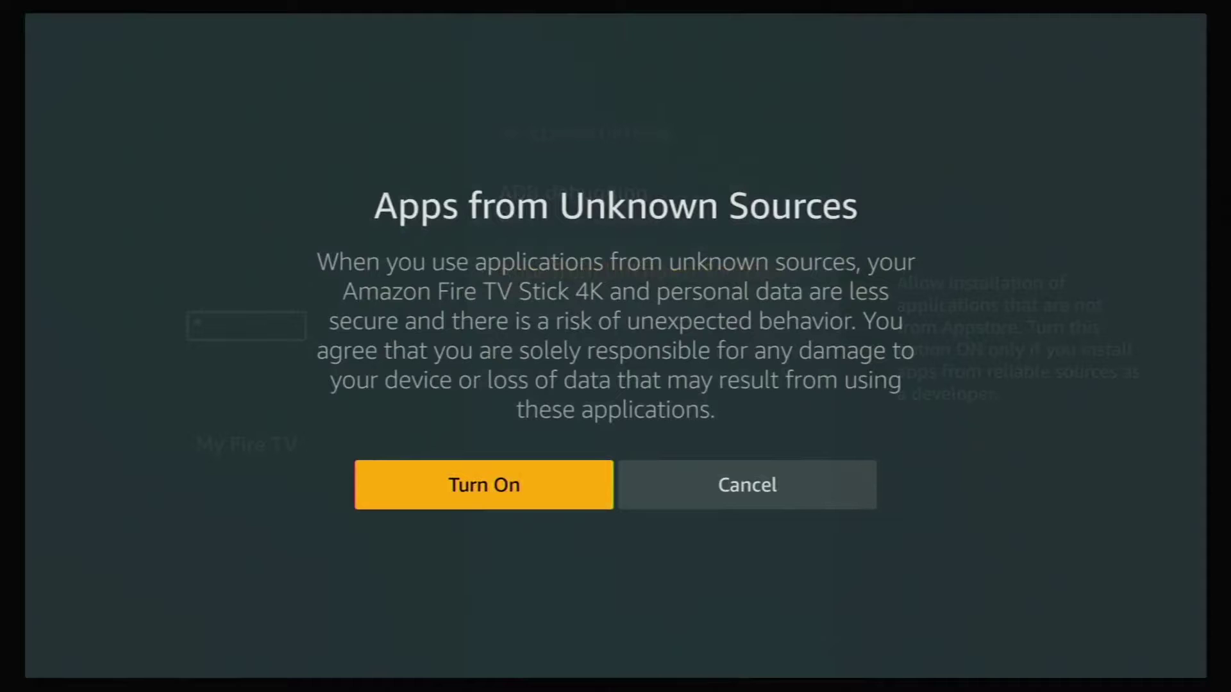
{"action": "key", "text": "Return"}
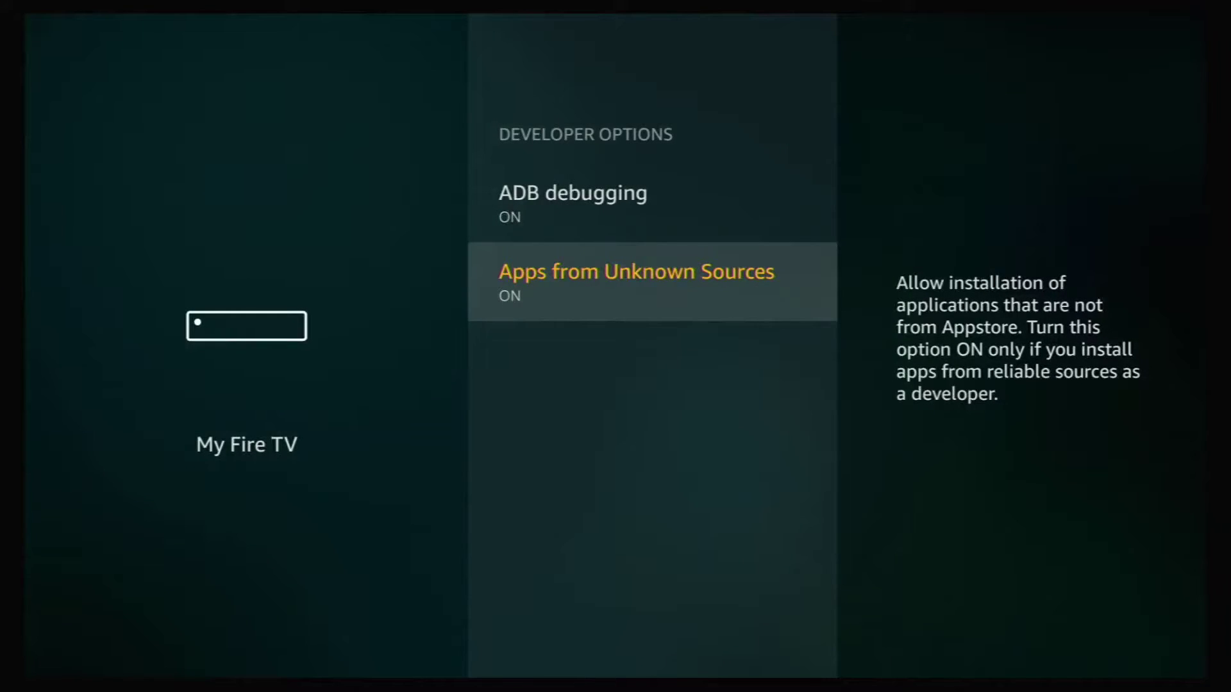
{"action": "key", "text": "Home"}
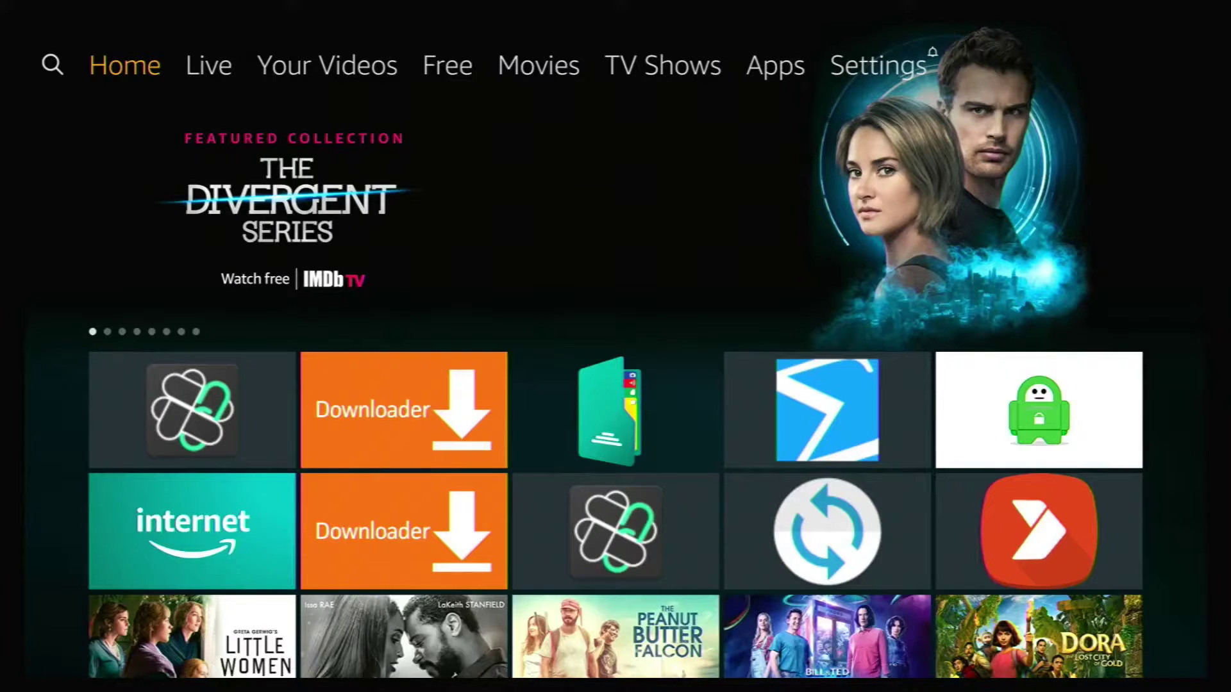
{"action": "key", "text": "Down"}
{"action": "key", "text": "Down"}
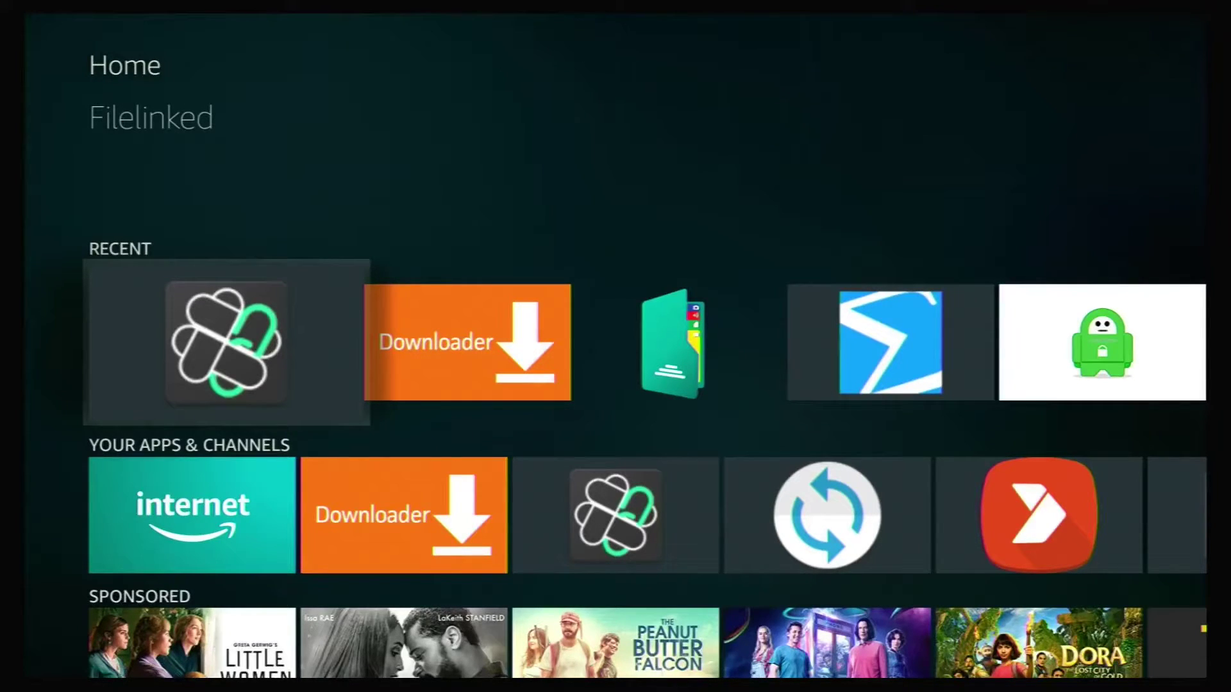
{"action": "key", "text": "Right"}
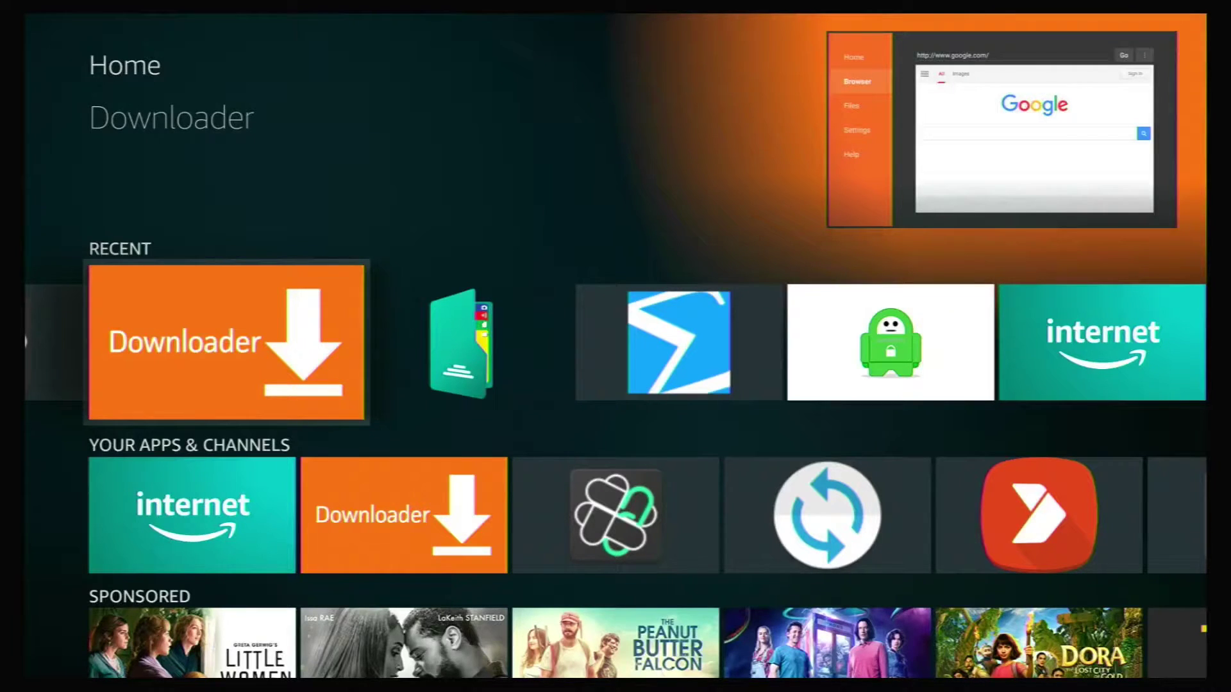
{"action": "key", "text": "Return"}
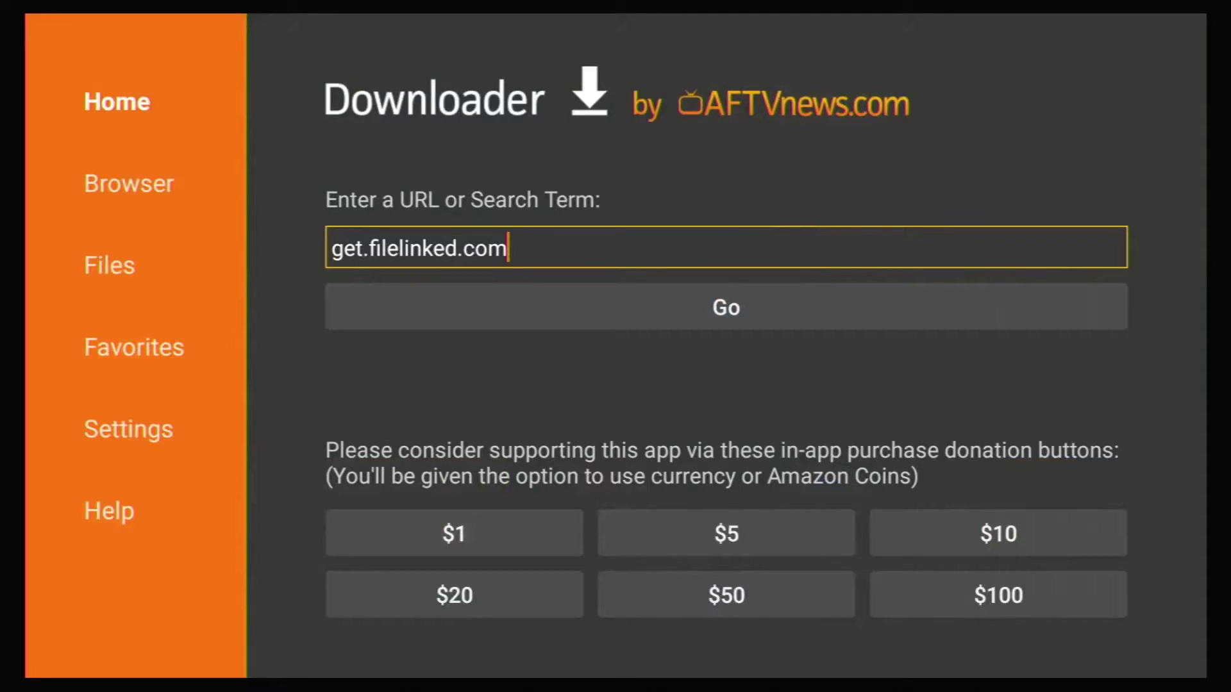
{"action": "key", "text": "Return"}
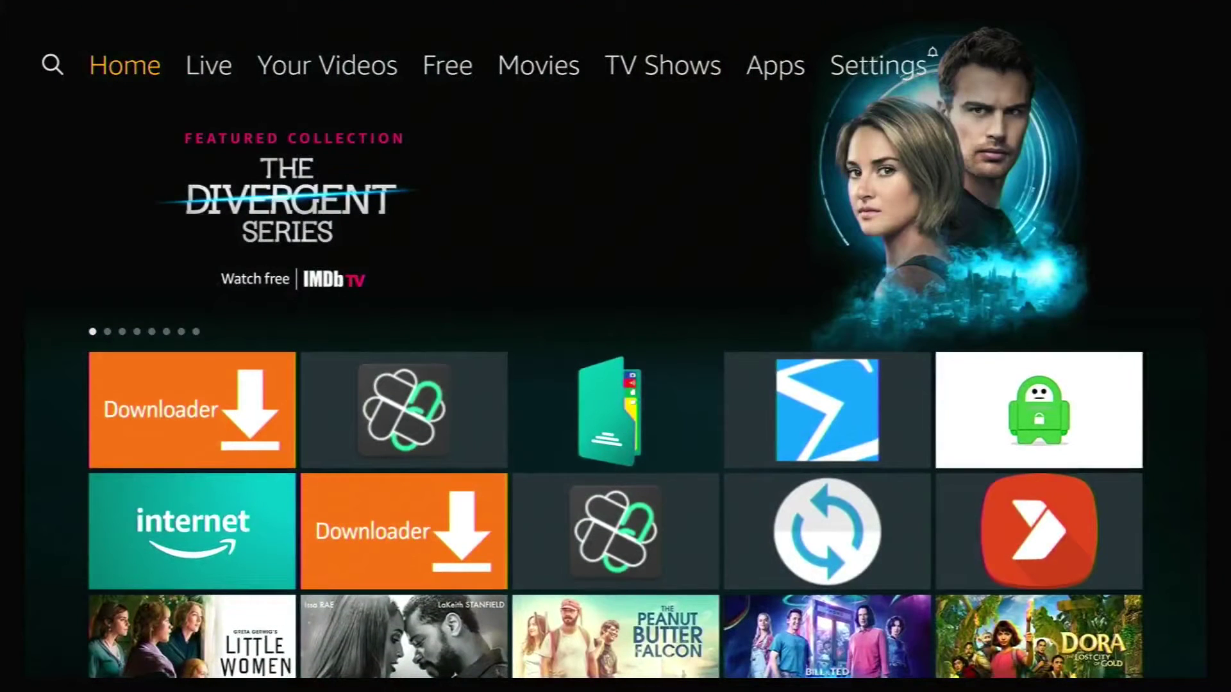
- Launch FileLinked from the Recent row and continue with the saved store code
{"action": "key", "text": "Down"}
{"action": "key", "text": "Down"}
{"action": "key", "text": "Right"}
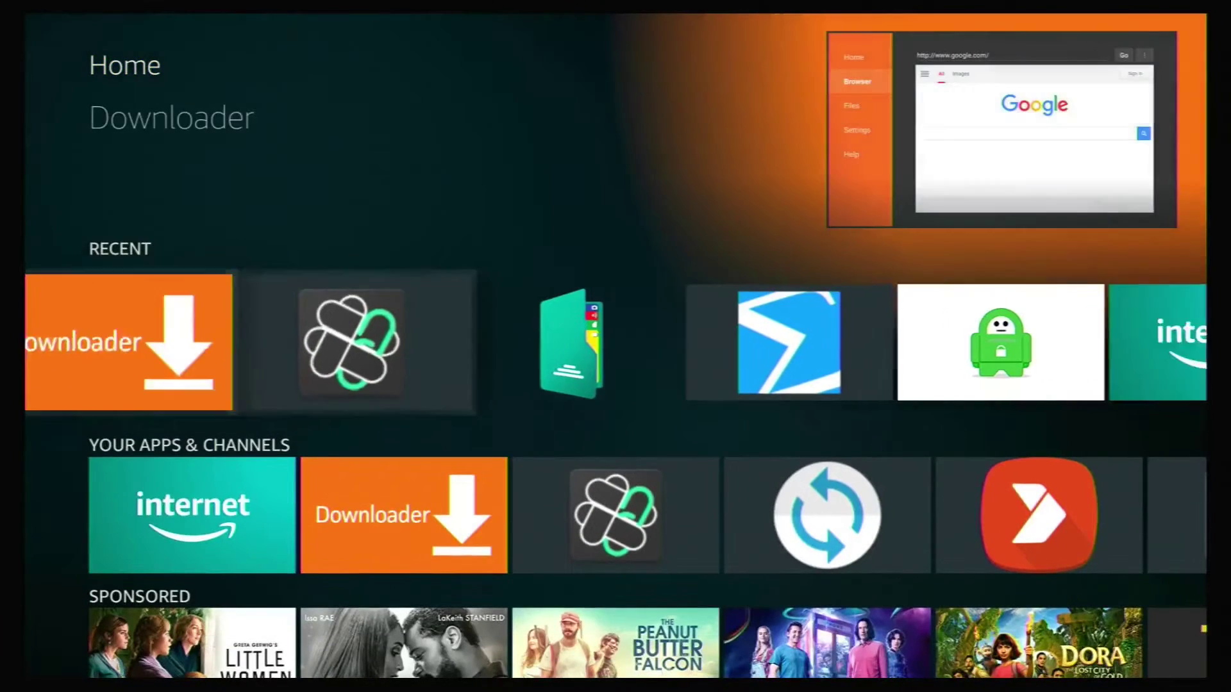
{"action": "key", "text": "Return"}
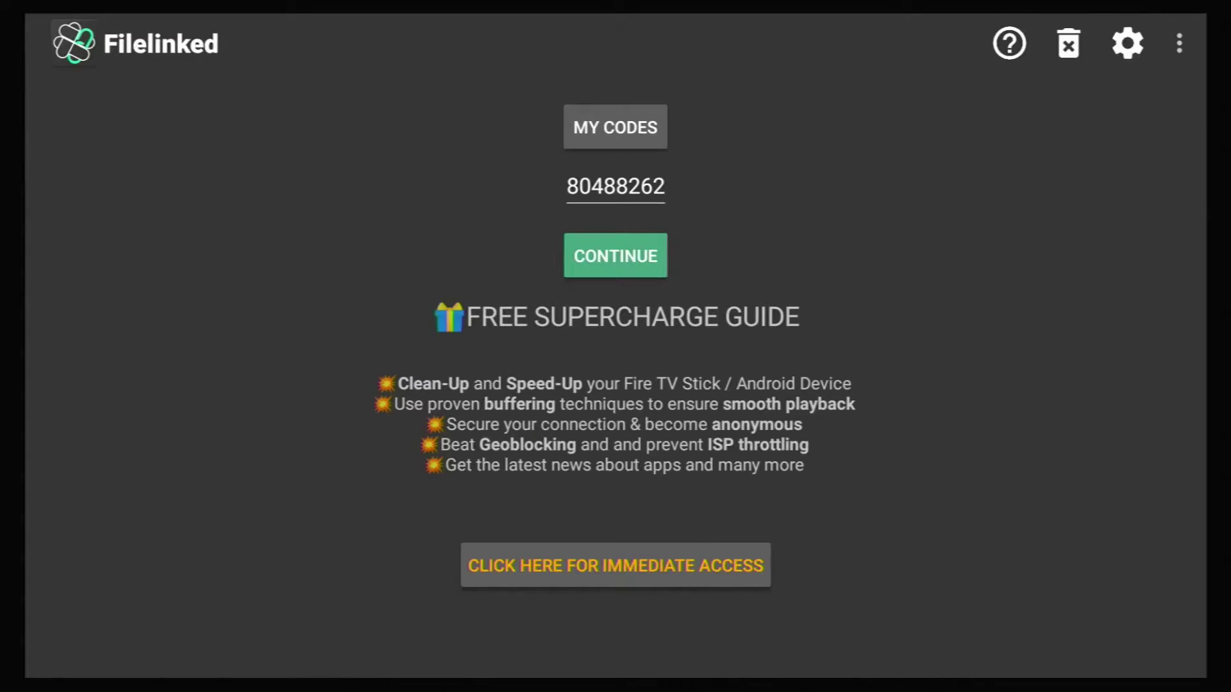
{"action": "key", "text": "Return"}
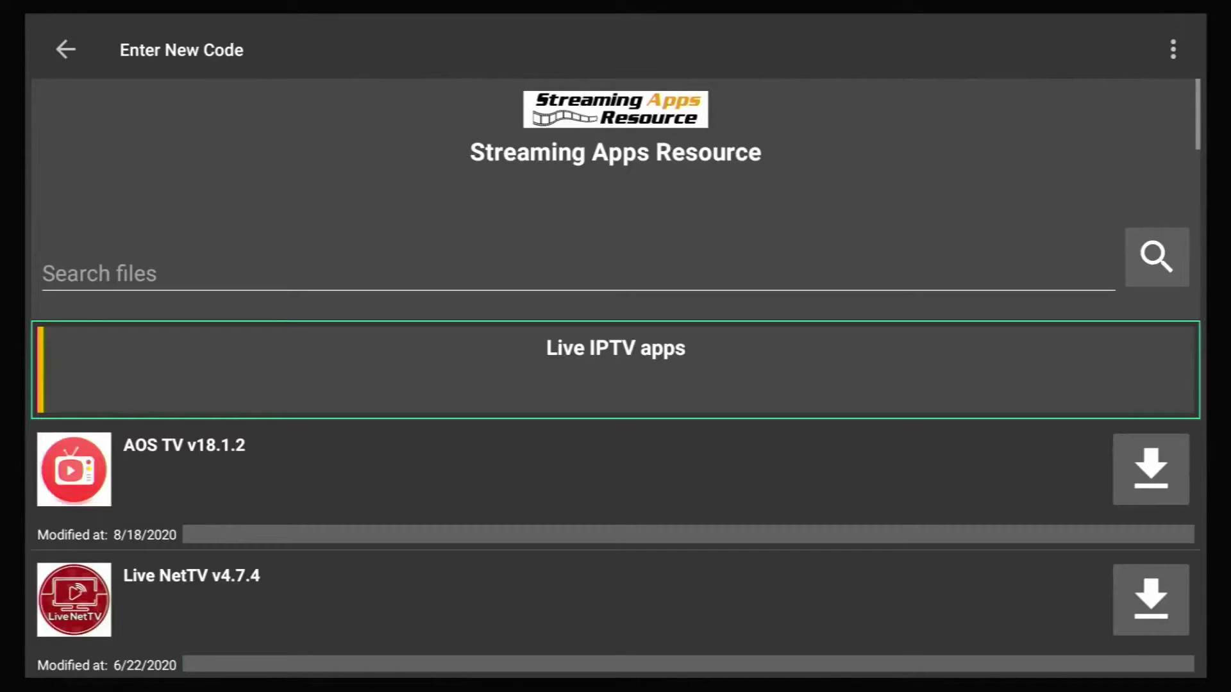
- Focus FileLinked's search files box and bring up the on-screen keyboard
{"action": "left_click", "coordinate": [1172, 49]}
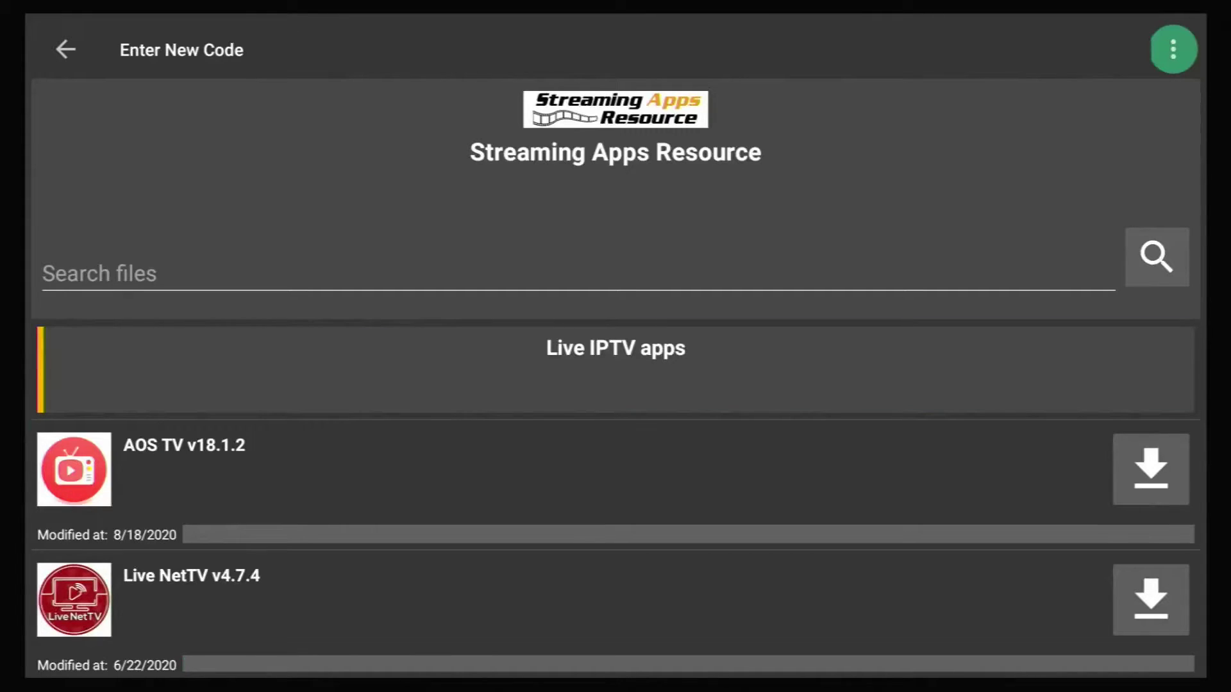
{"action": "left_click", "coordinate": [1157, 257]}
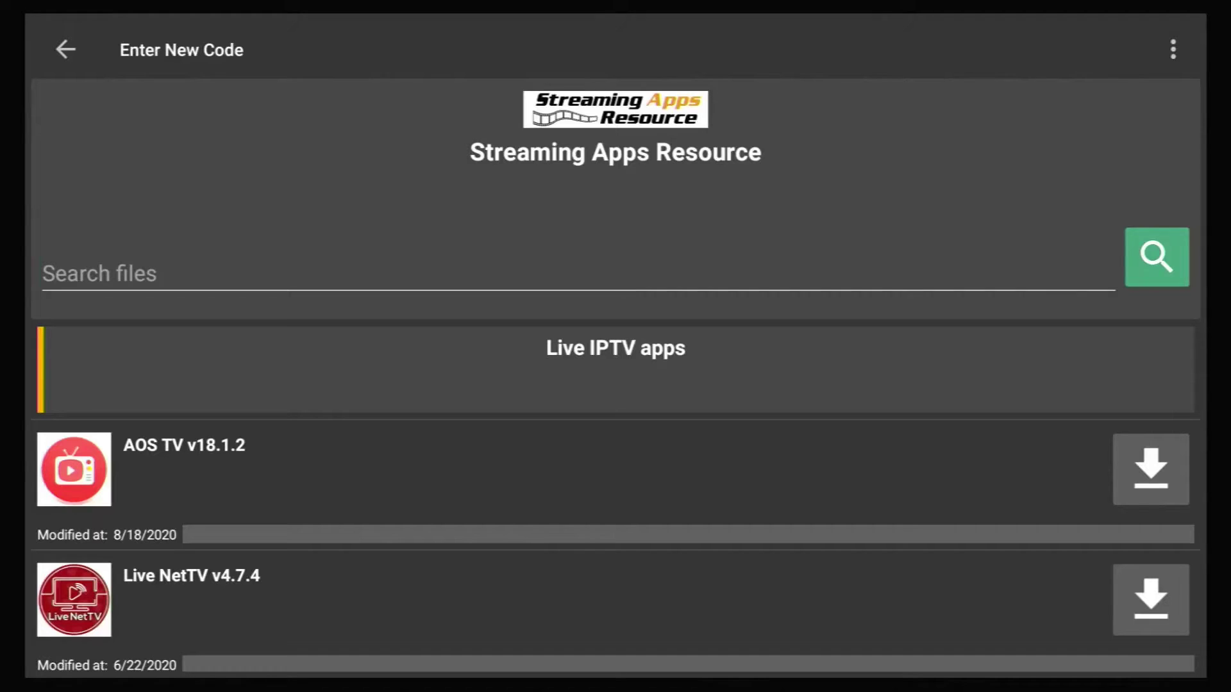
{"action": "left_click", "coordinate": [43, 274]}
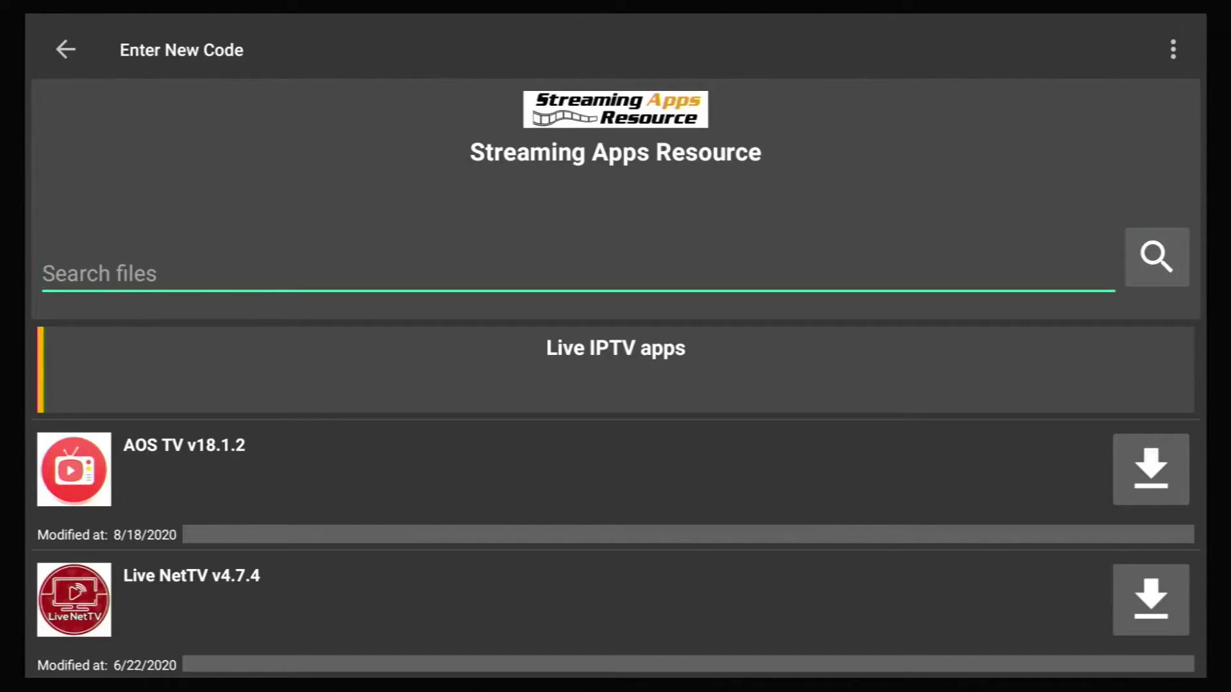
{"action": "key", "text": "Return"}
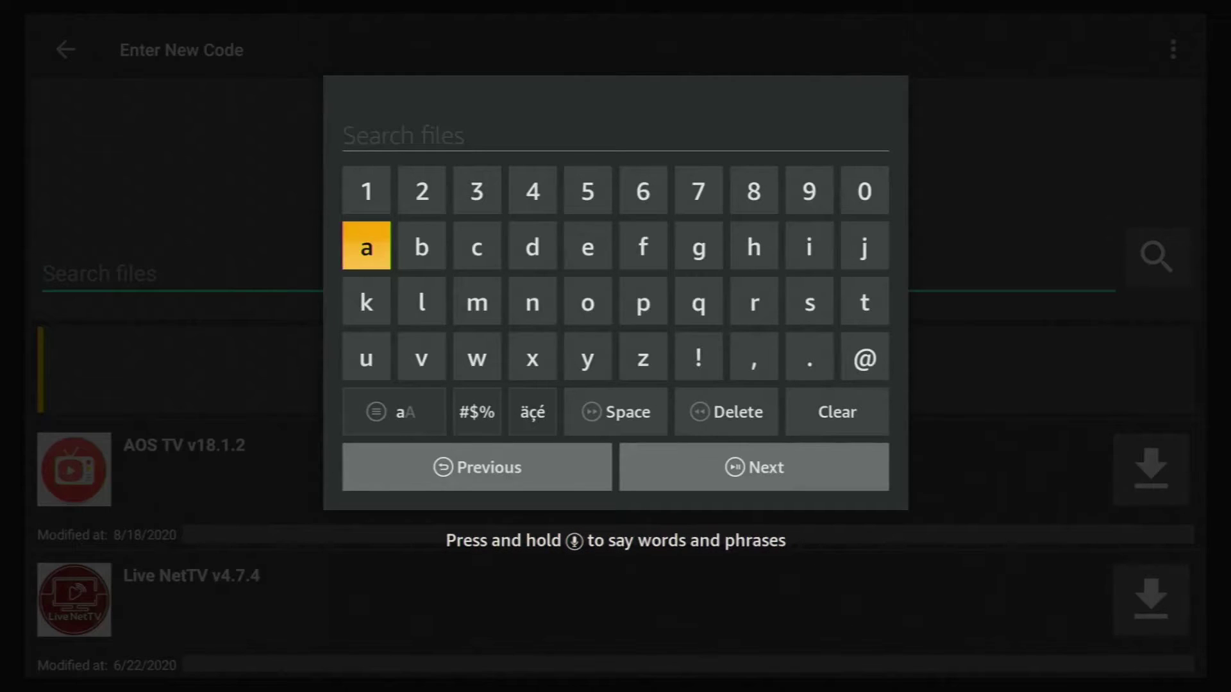
- Enter 'sd' and submit the search to find Sd Maid
{"action": "key", "text": "Down"}
{"action": "key", "text": "Right"}
{"action": "key", "text": "Right"}
{"action": "key", "text": "Right"}
{"action": "key", "text": "Right"}
{"action": "key", "text": "Right"}
{"action": "key", "text": "Right"}
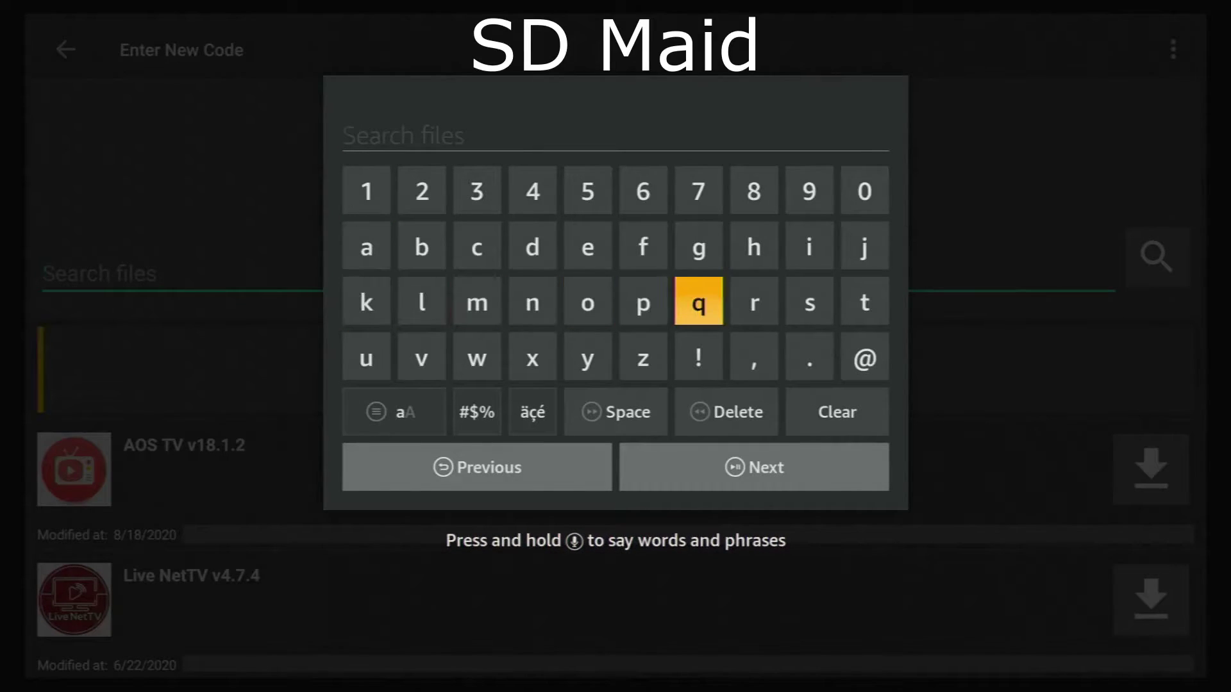
{"action": "key", "text": "Right"}
{"action": "key", "text": "Right"}
{"action": "key", "text": "Return"}
{"action": "key", "text": "Left"}
{"action": "key", "text": "Left"}
{"action": "key", "text": "Left"}
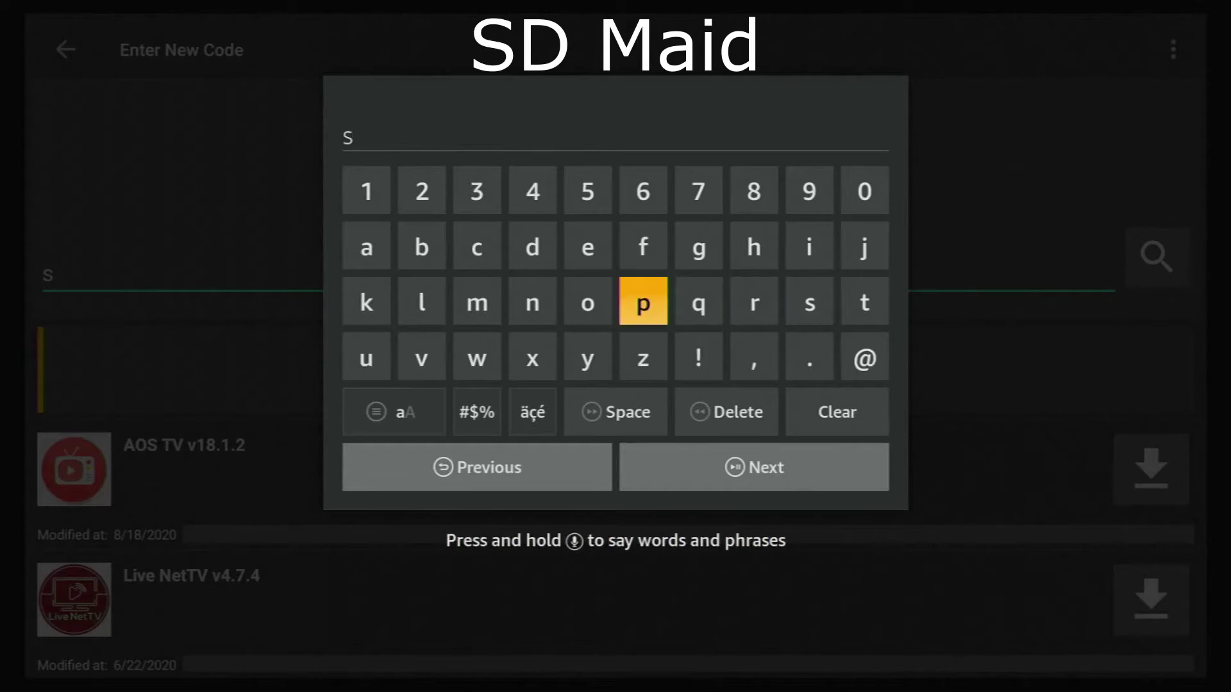
{"action": "key", "text": "Left"}
{"action": "key", "text": "Left"}
{"action": "key", "text": "Up"}
{"action": "key", "text": "Return"}
{"action": "key", "text": "Down"}
{"action": "key", "text": "Down"}
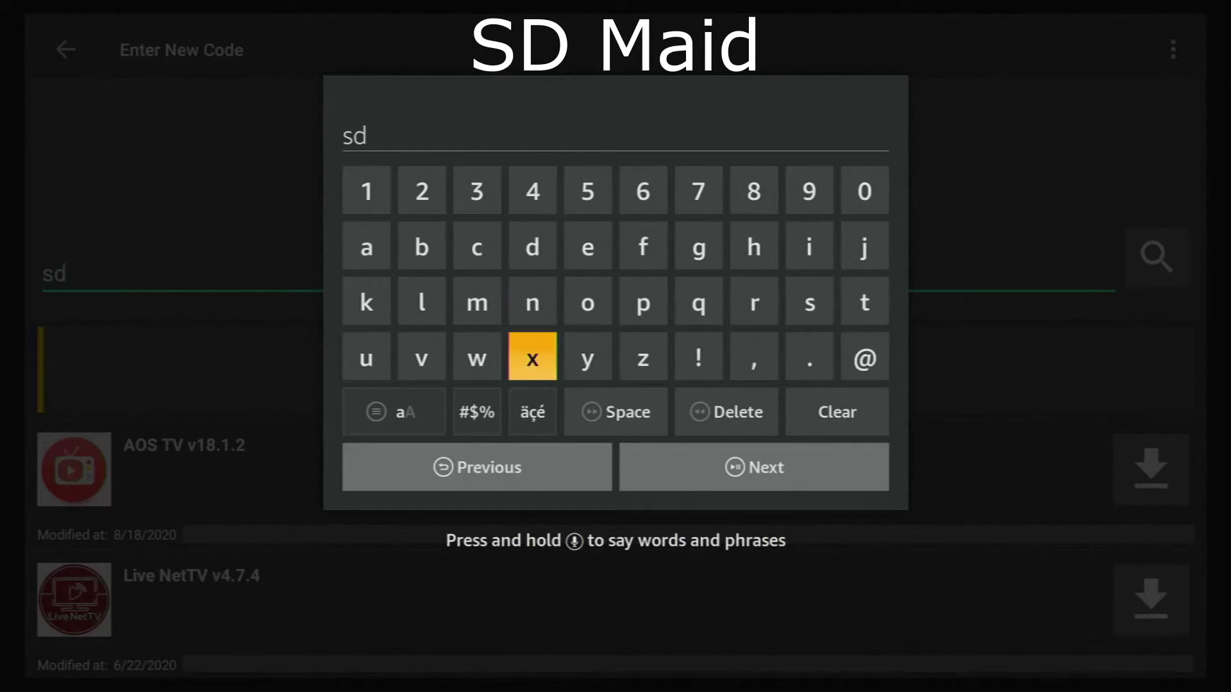
{"action": "key", "text": "Down"}
{"action": "key", "text": "Down"}
{"action": "key", "text": "Right"}
{"action": "key", "text": "Return"}
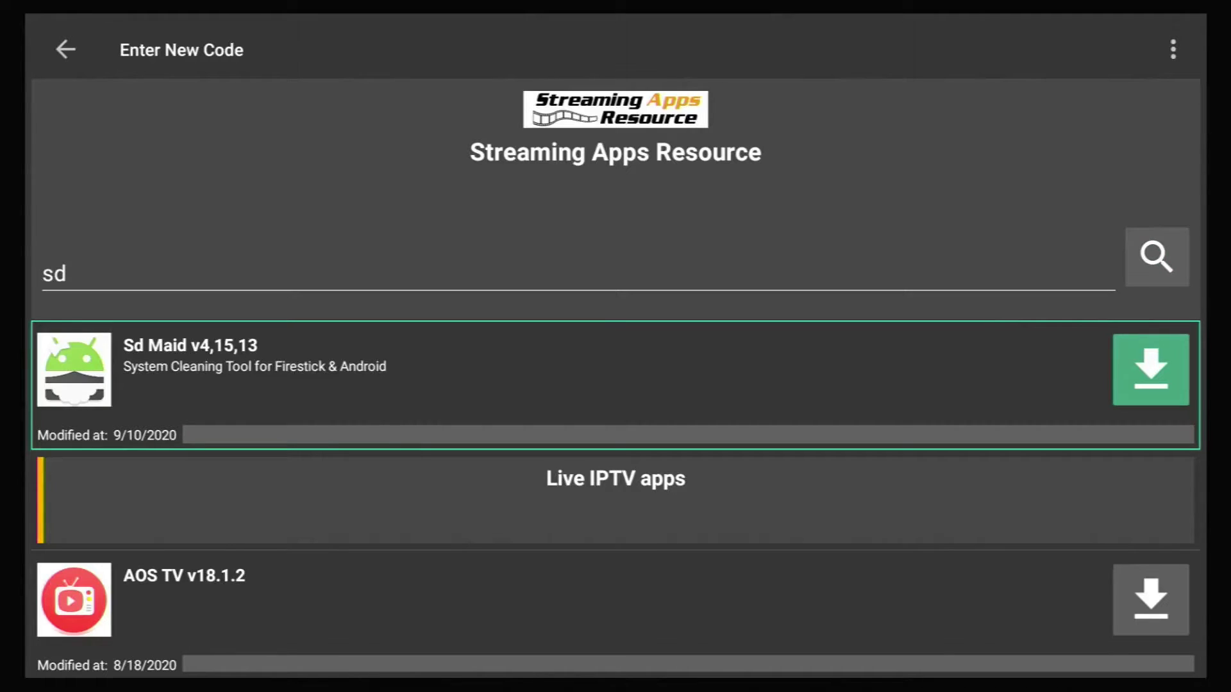
- Download Sd Maid v4,15,13, install it, and open the installed SD Maid
{"action": "key", "text": "Return"}
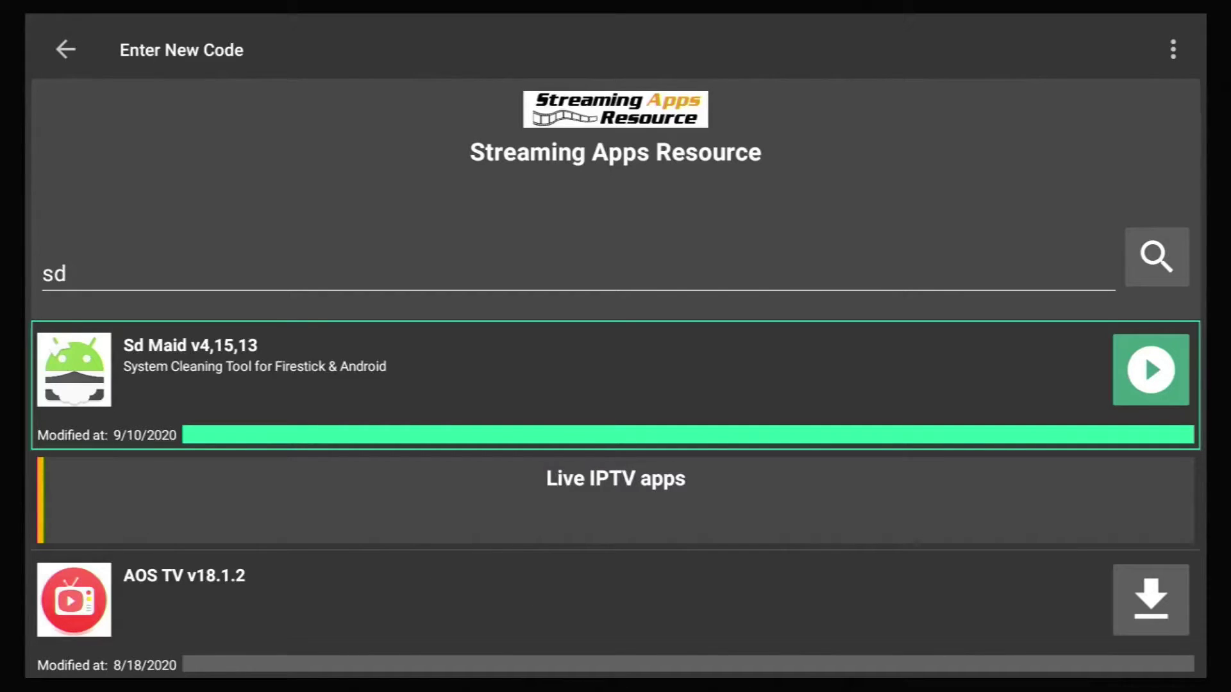
{"action": "key", "text": "Return"}
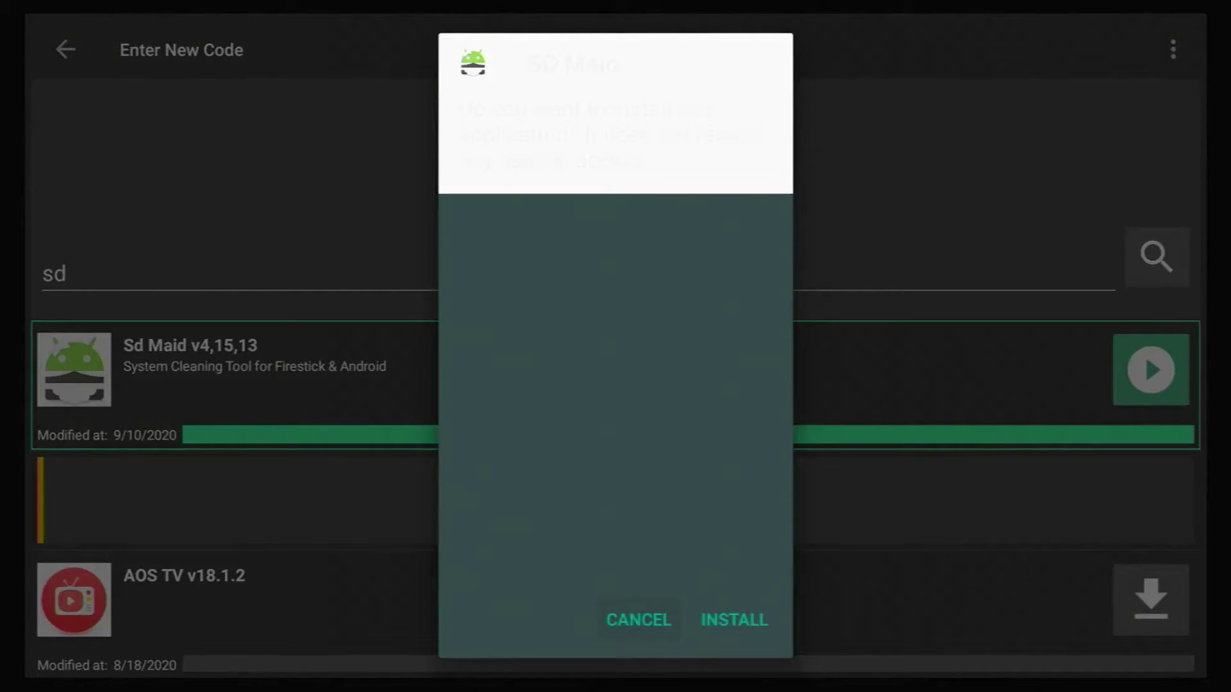
{"action": "key", "text": "Return"}
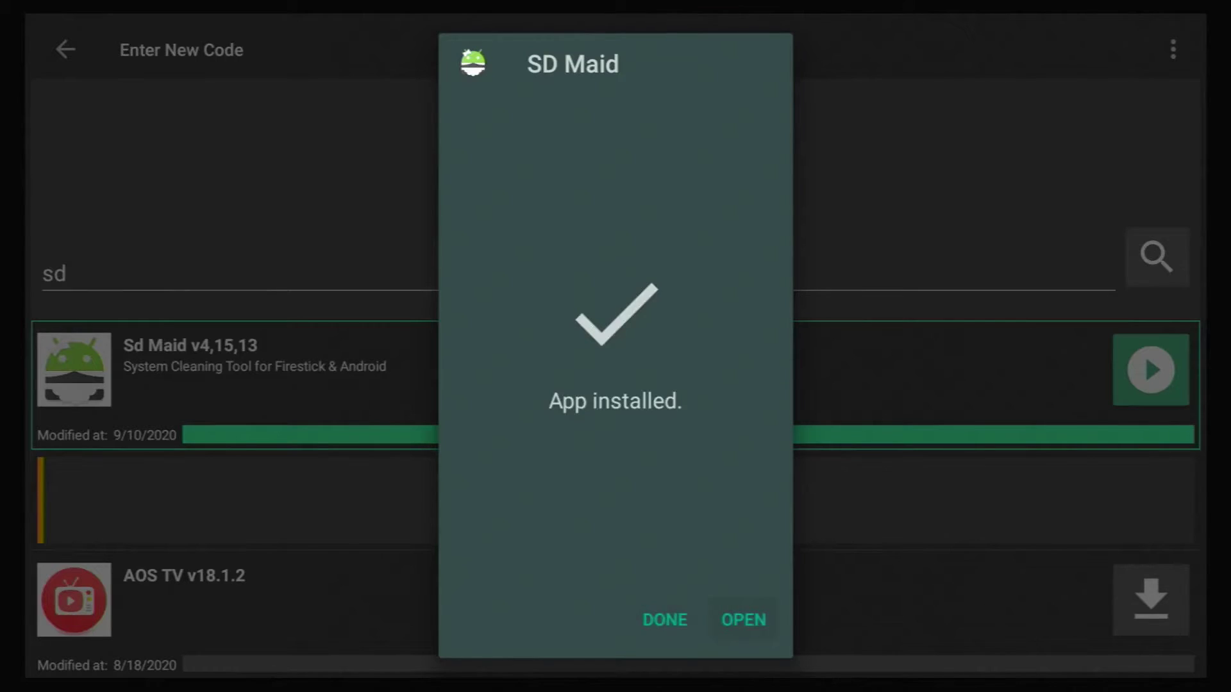
{"action": "key", "text": "Return"}
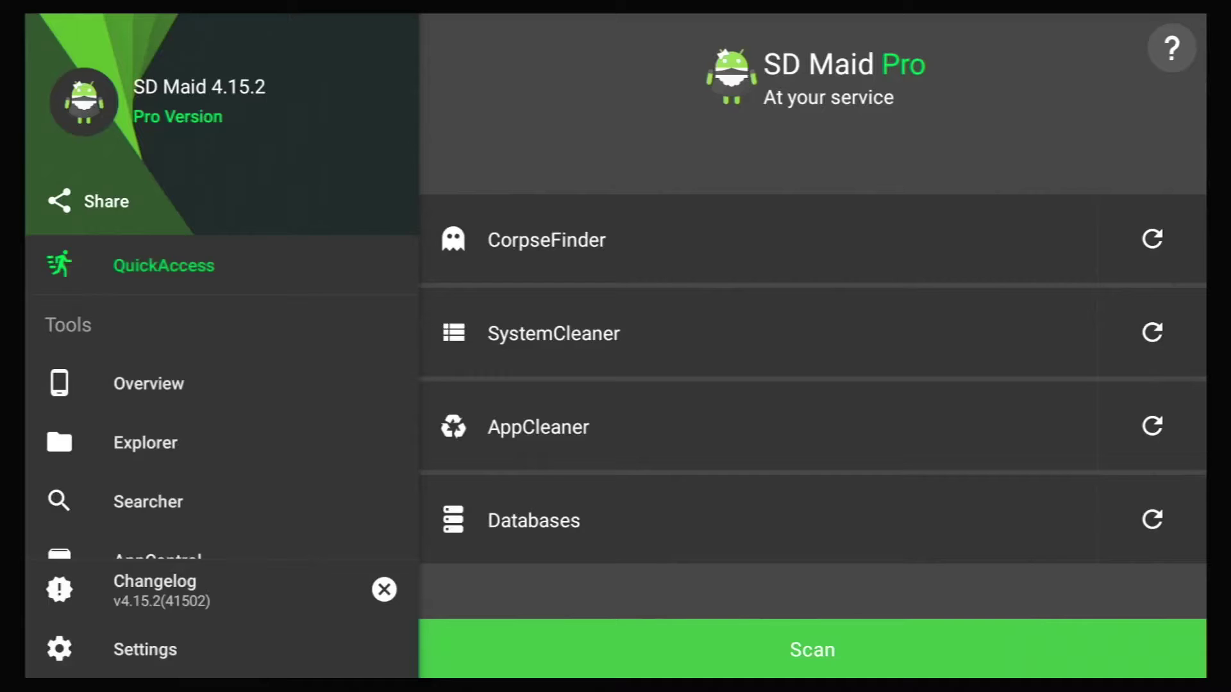
- Start an SD Maid scan with all cleaning tools
{"action": "left_click", "coordinate": [1152, 238]}
{"action": "key", "text": "Down"}
{"action": "key", "text": "Down"}
{"action": "key", "text": "Down"}
{"action": "key", "text": "Down"}
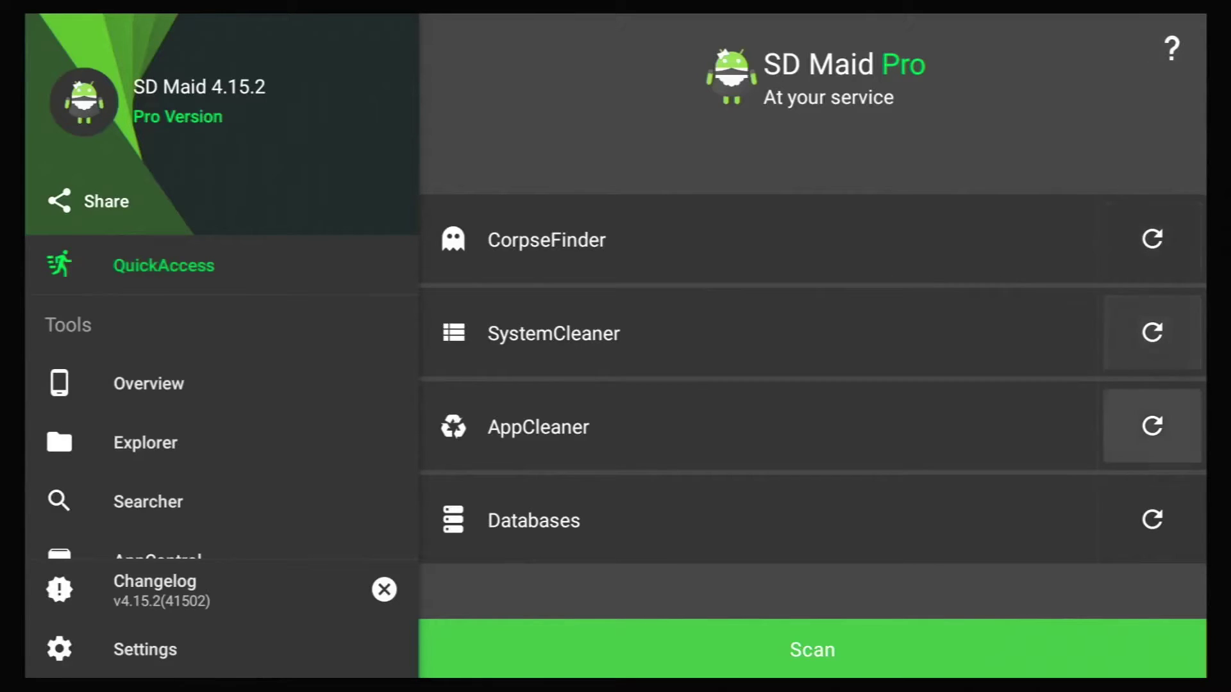
{"action": "key", "text": "Up"}
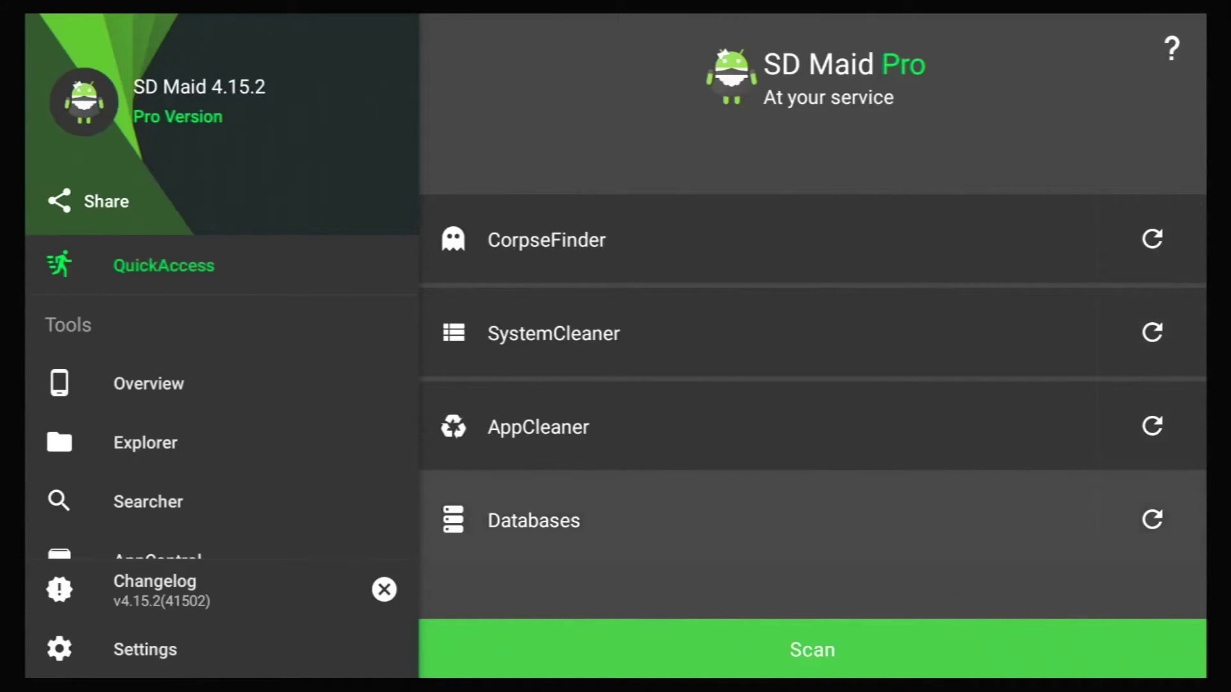
{"action": "key", "text": "Down"}
{"action": "key", "text": "Return"}
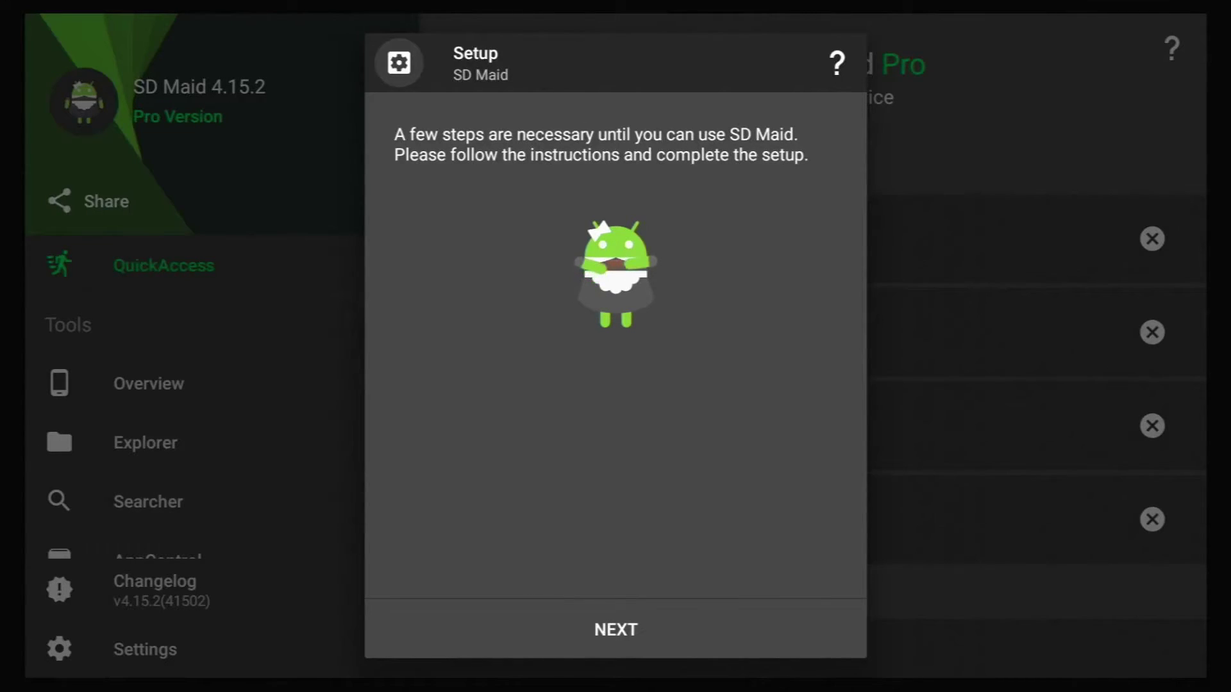
- Complete the Setup dialog, allowing SD Maid access to device files so the scan finishes
{"action": "key", "text": "Down"}
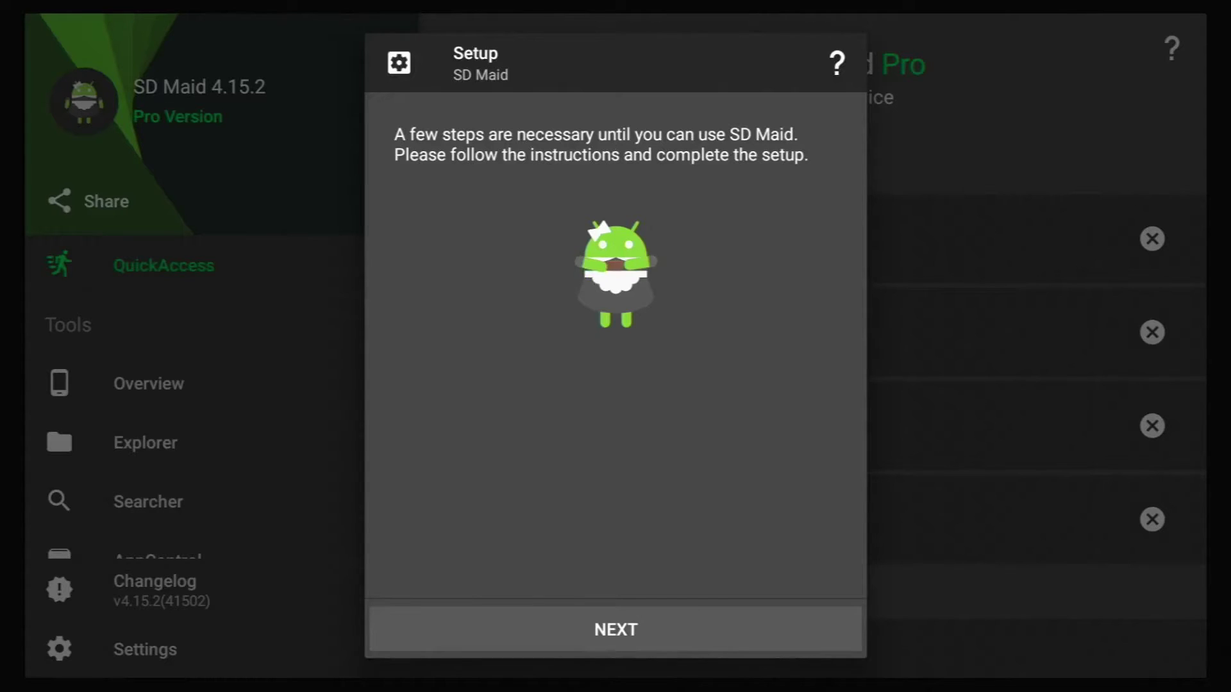
{"action": "key", "text": "Return"}
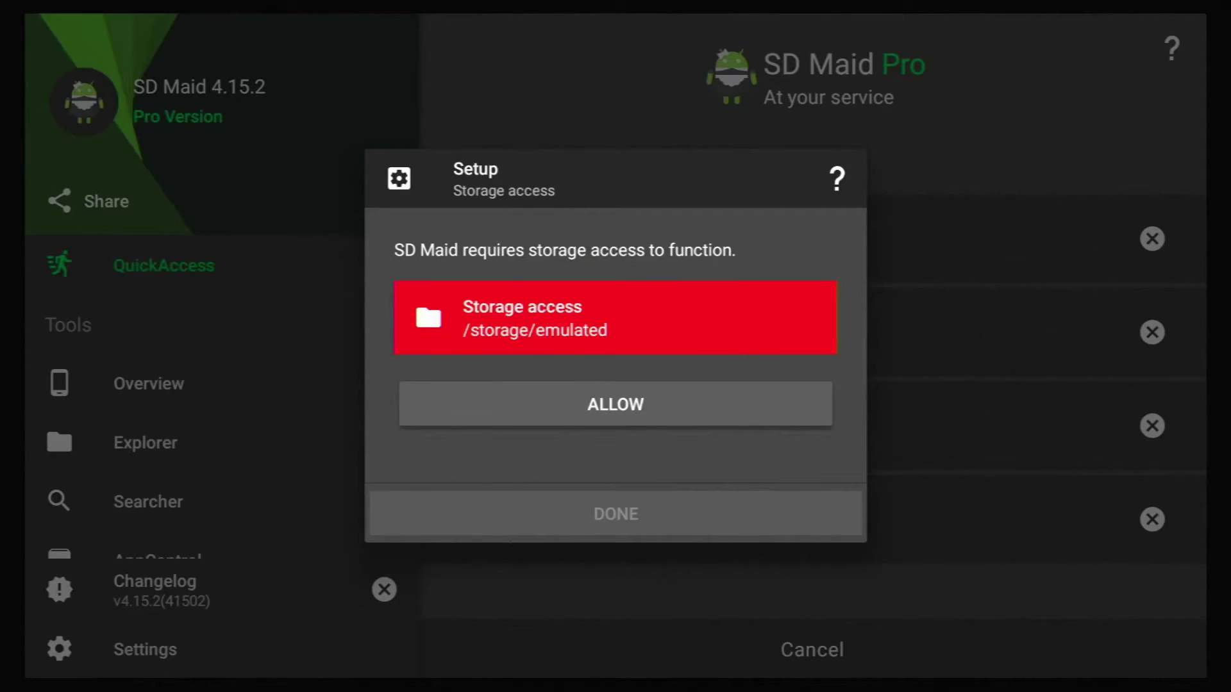
{"action": "key", "text": "Up"}
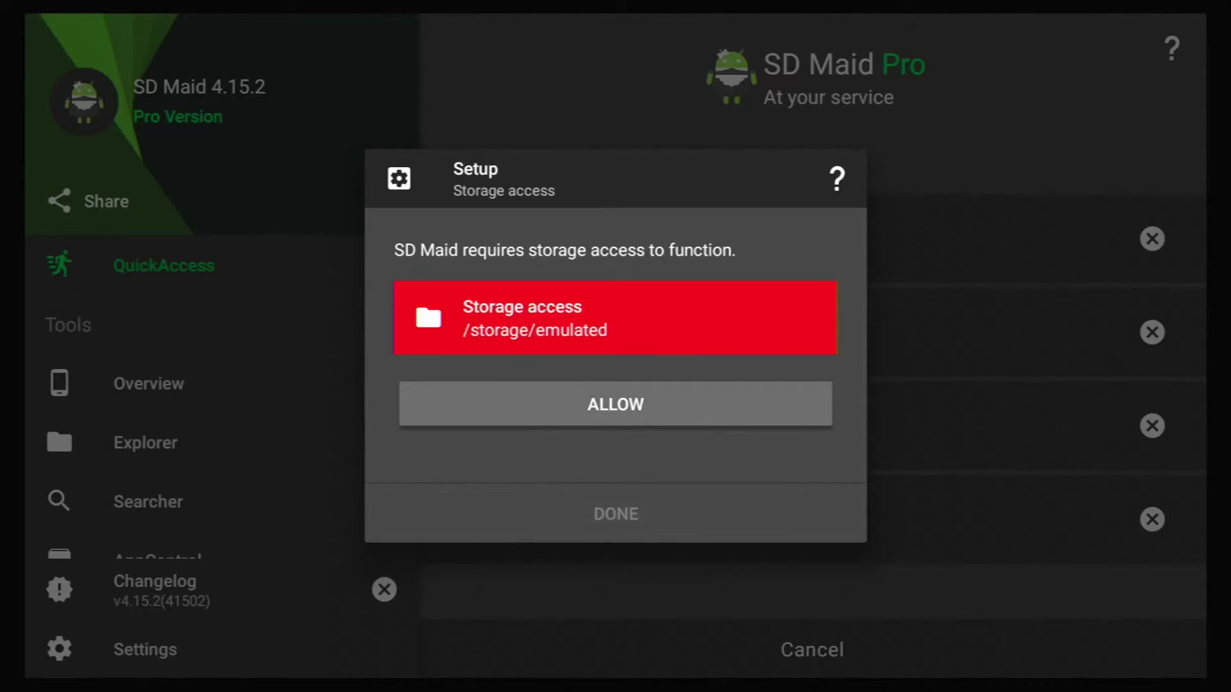
{"action": "key", "text": "Return"}
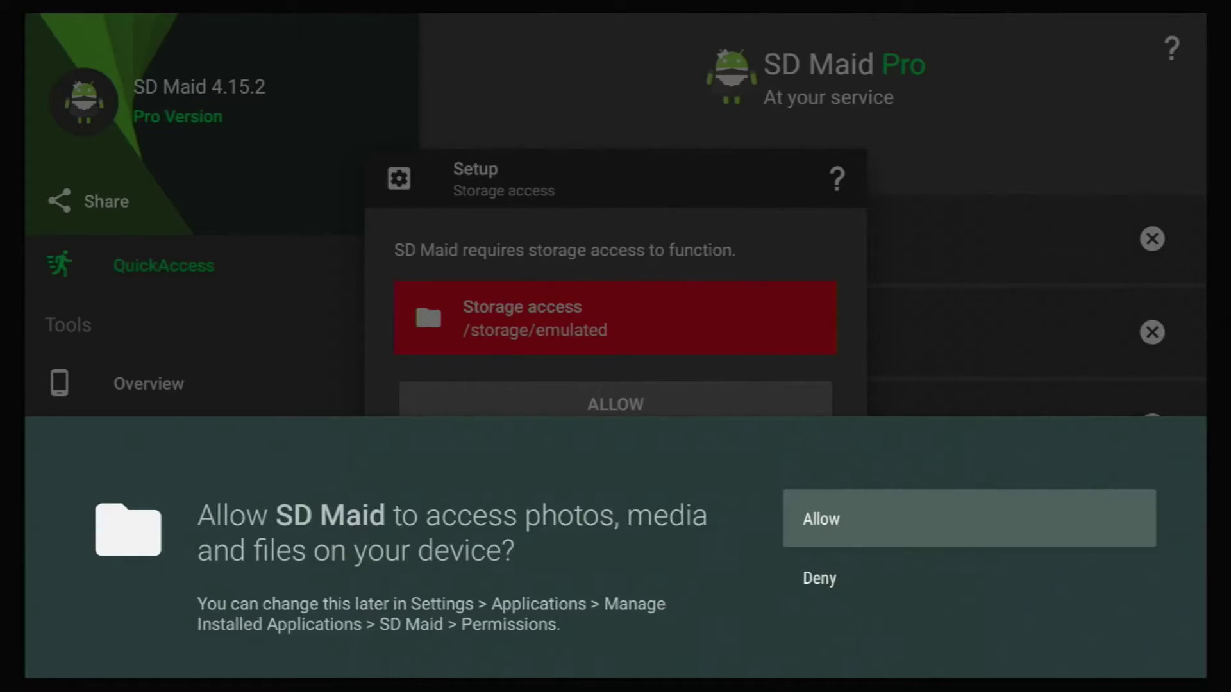
{"action": "key", "text": "Return"}
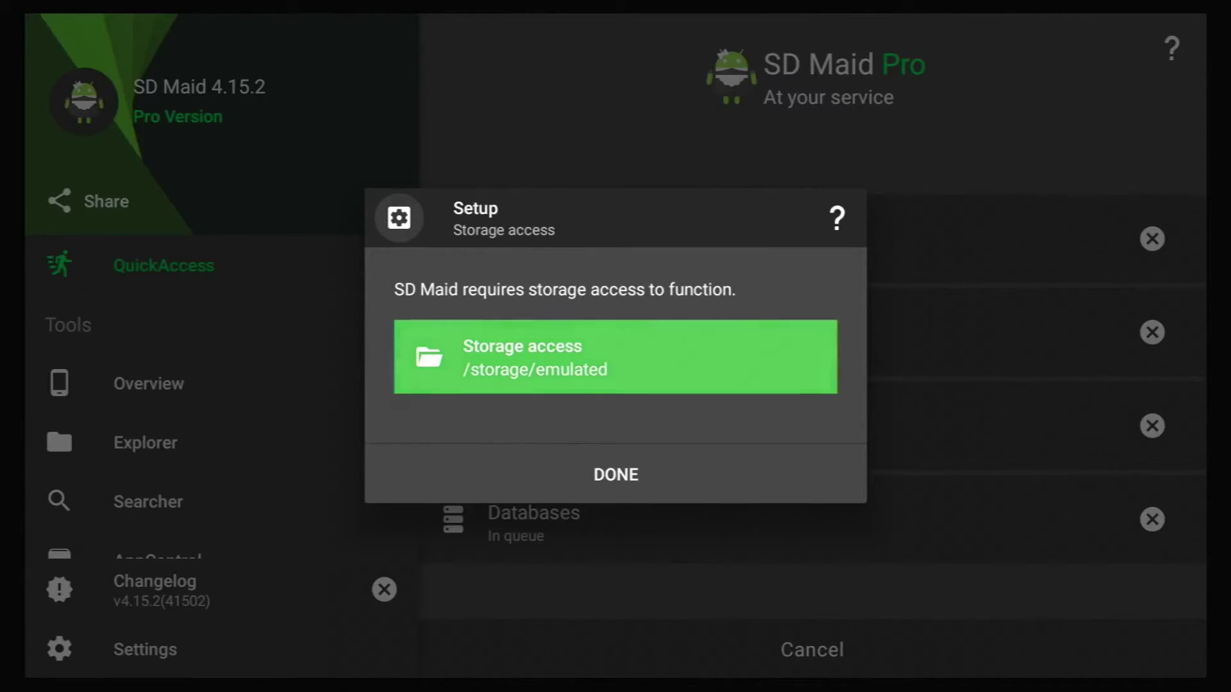
{"action": "key", "text": "Down"}
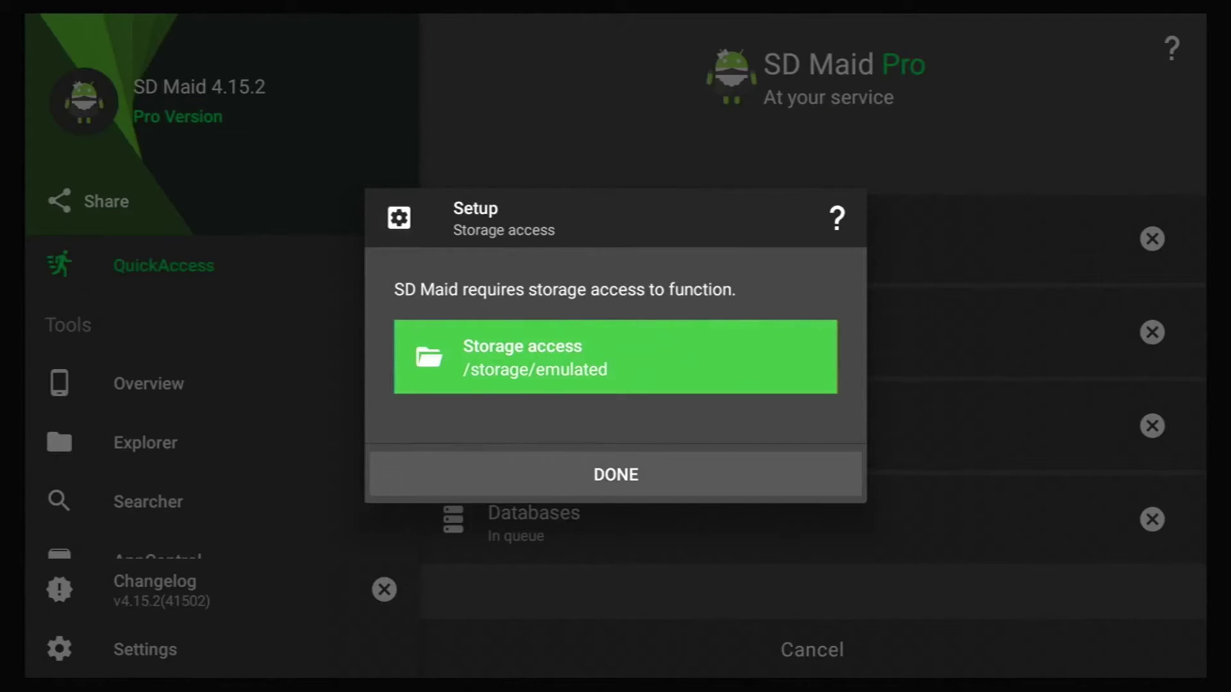
{"action": "key", "text": "Return"}
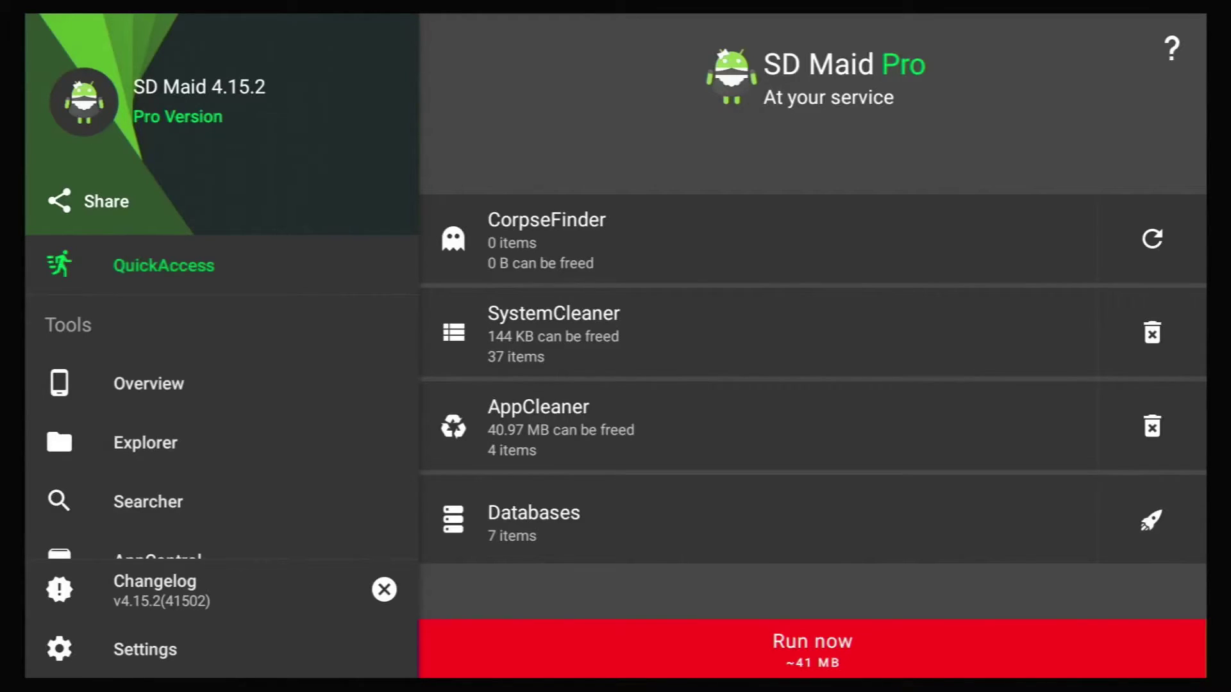
- Run the cleanup and confirm it, freeing 40.97 MB of app caches and 144 KB of system junk
{"action": "key", "text": "Return"}
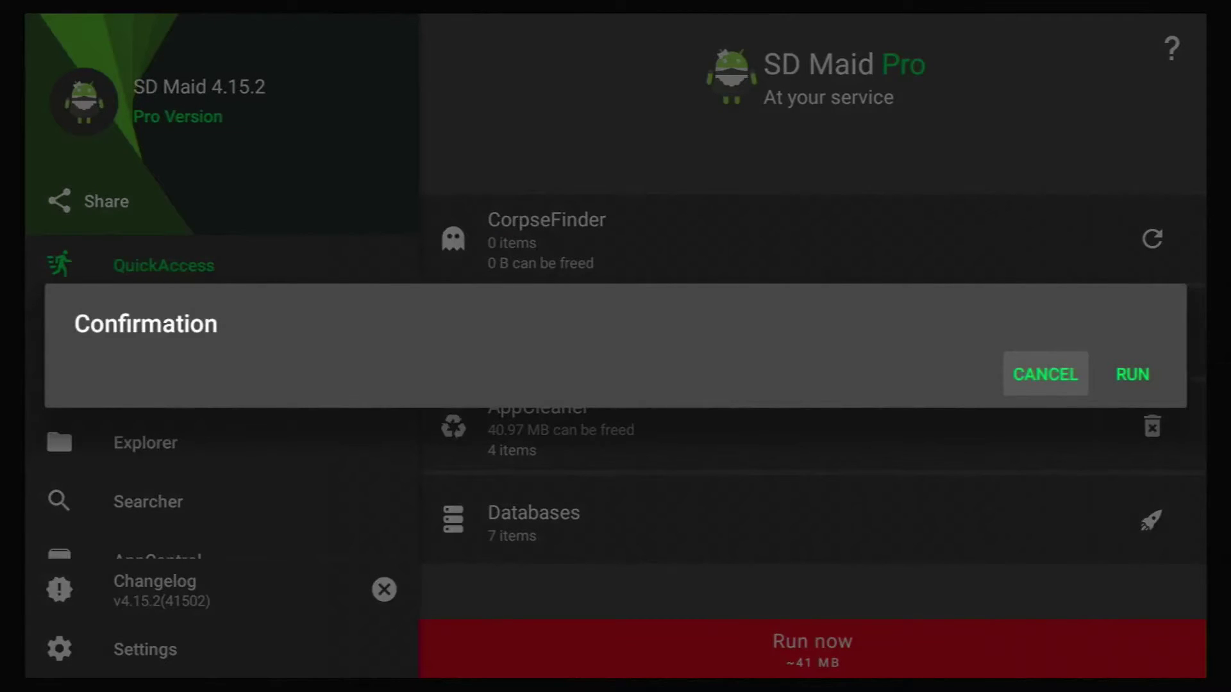
{"action": "key", "text": "Right"}
{"action": "key", "text": "Return"}
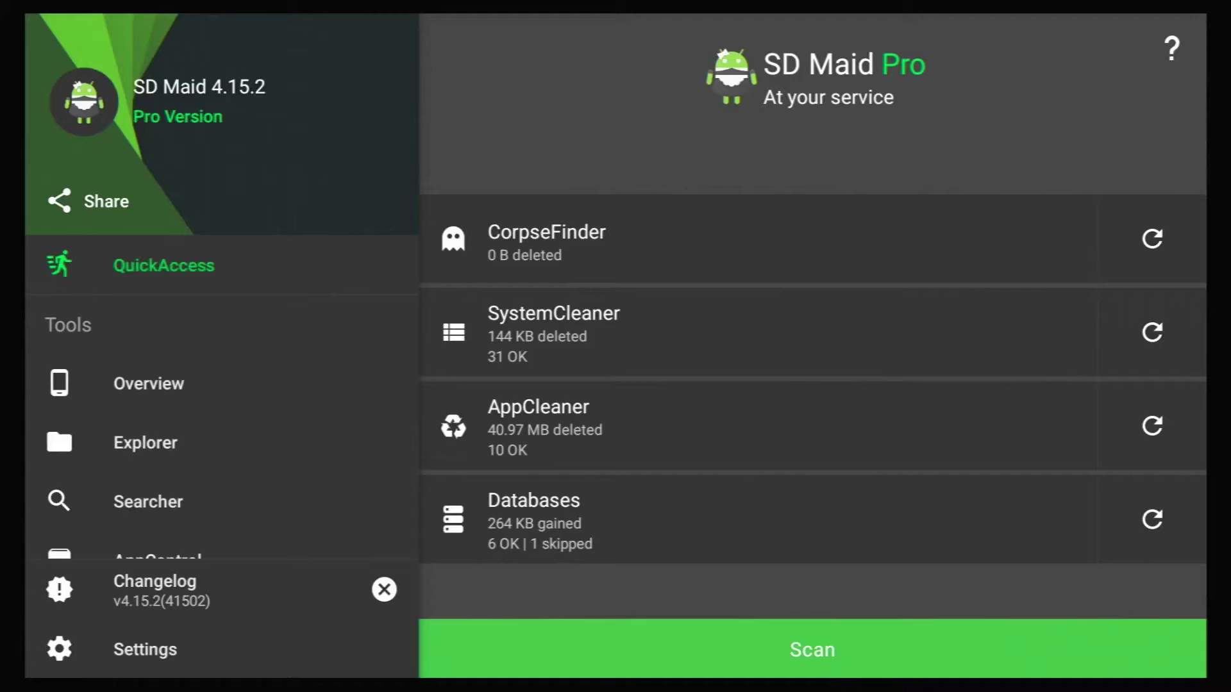
- Leave SD Maid and end the current FileLinked code session
{"action": "key", "text": "Escape"}
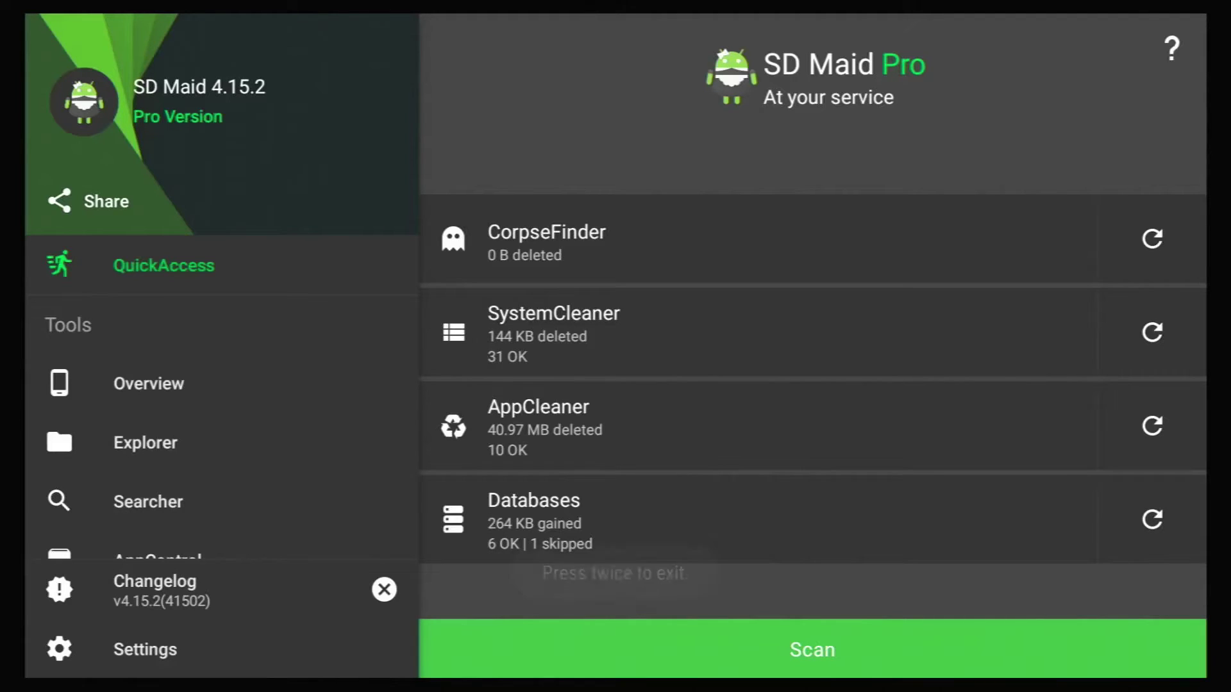
{"action": "key", "text": "Escape"}
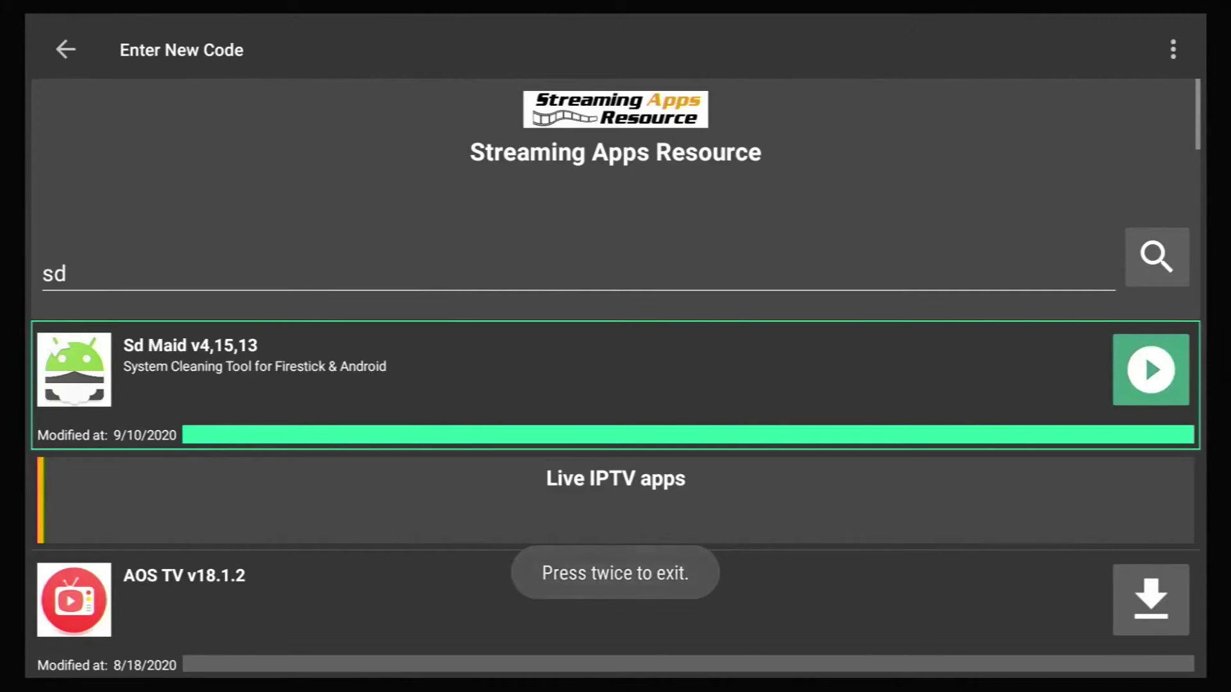
{"action": "key", "text": "Escape"}
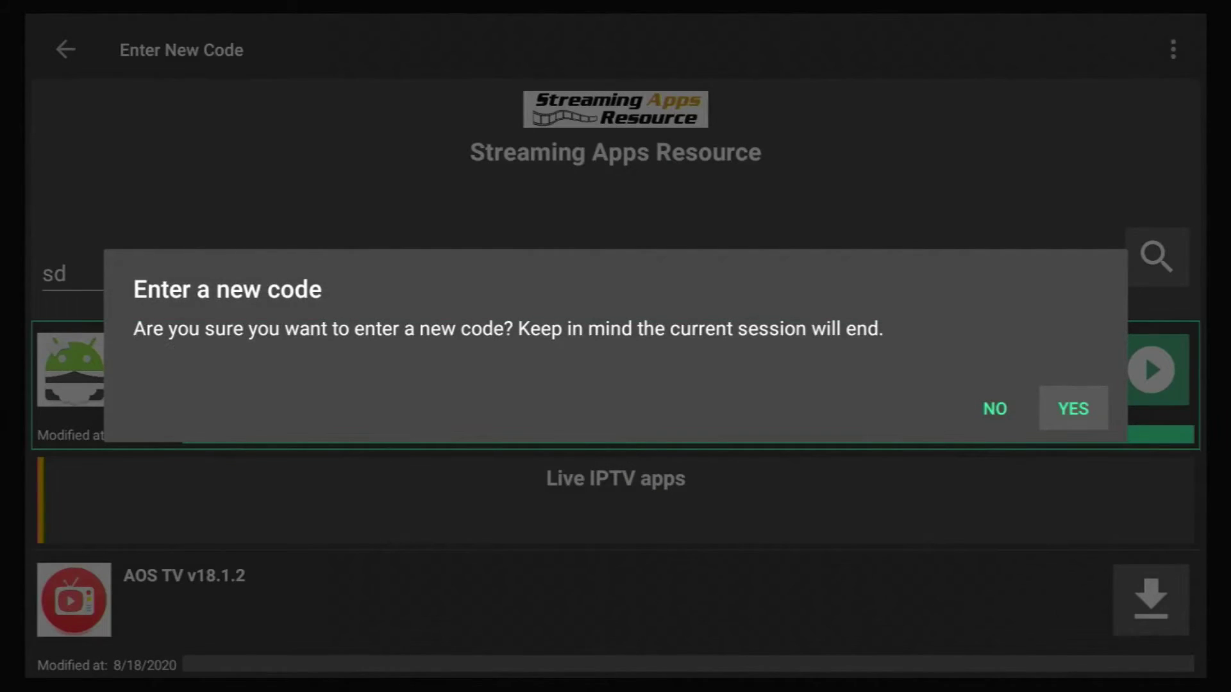
{"action": "key", "text": "Return"}
- Exit FileLinked from its overflow menu, returning to the Fire TV home screen
{"action": "key", "text": "Up"}
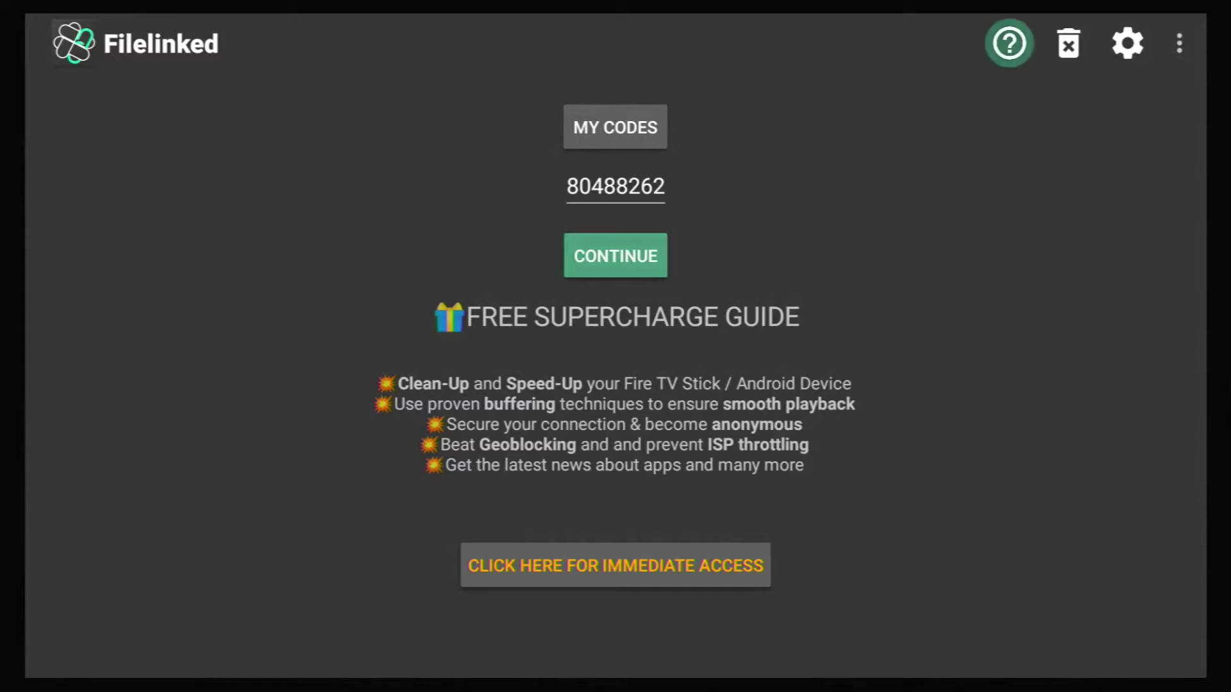
{"action": "key", "text": "Right"}
{"action": "key", "text": "Right"}
{"action": "key", "text": "Return"}
{"action": "key", "text": "Down"}
{"action": "key", "text": "Down"}
{"action": "key", "text": "Down"}
{"action": "key", "text": "Down"}
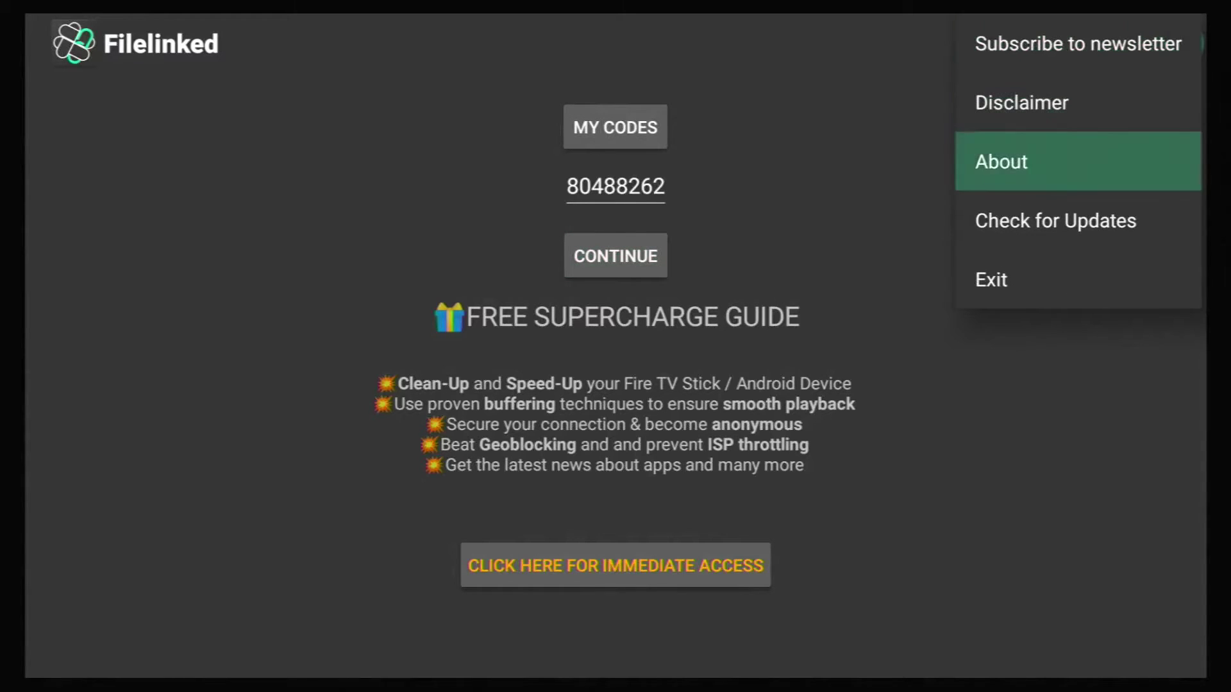
{"action": "key", "text": "Return"}
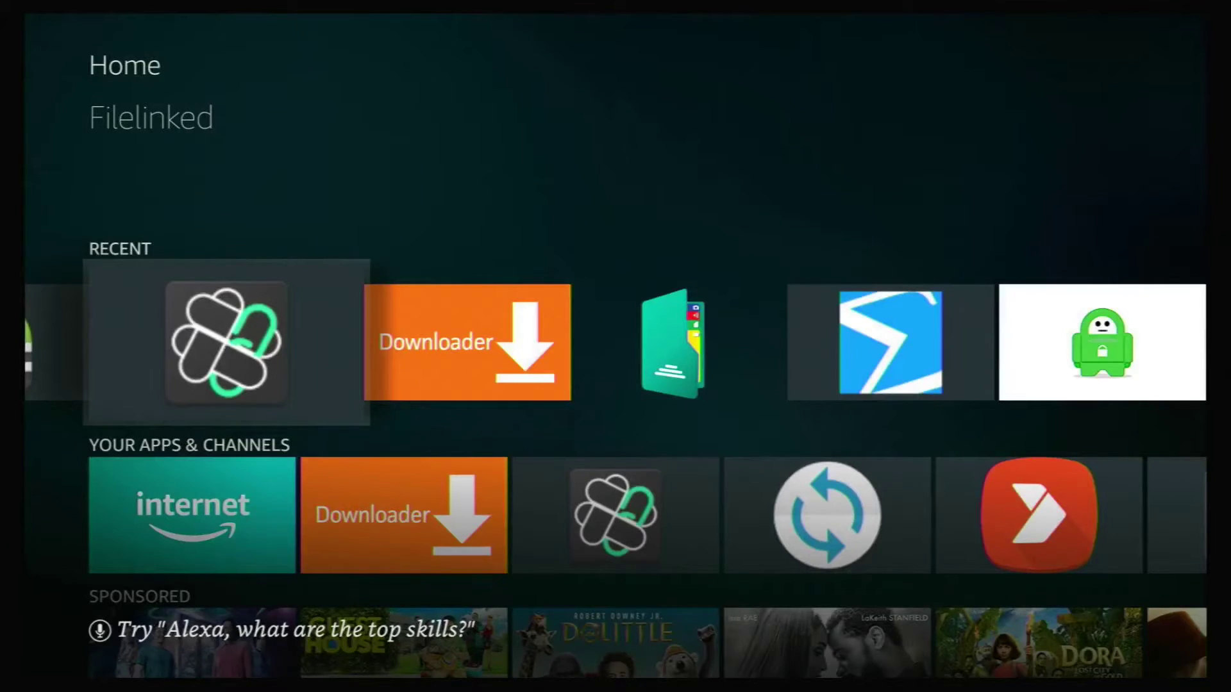
- Open Settings > Applications and highlight Manage Installed Applications
{"action": "key", "text": "Up"}
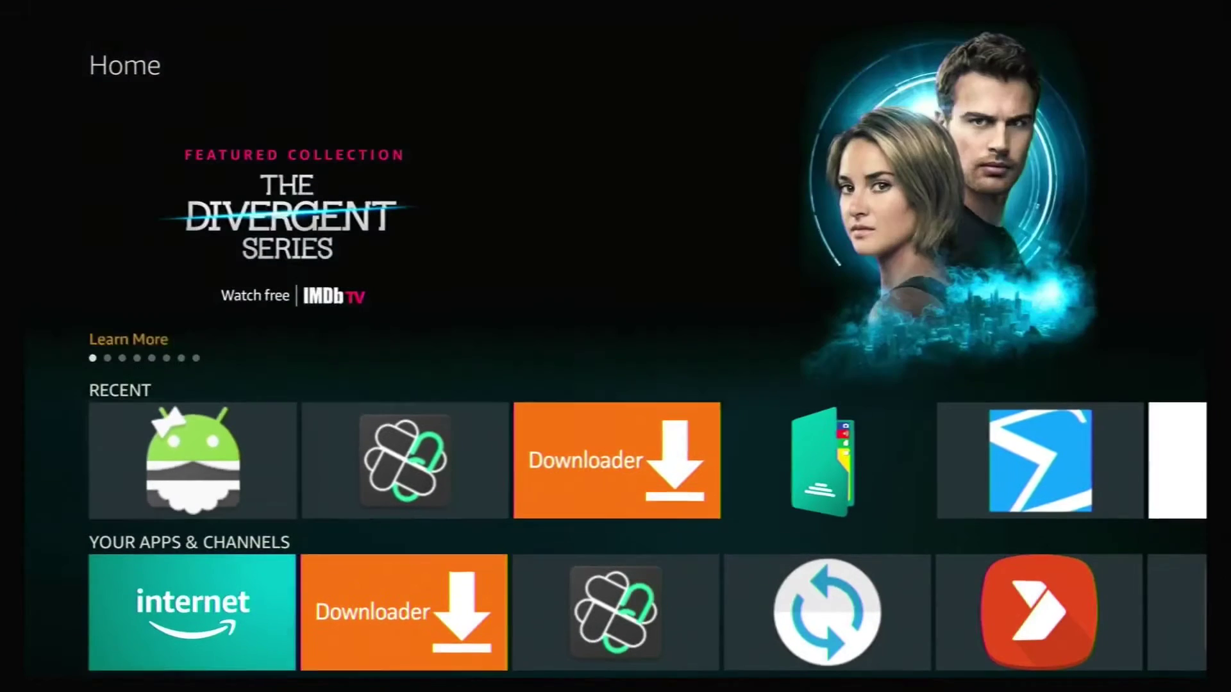
{"action": "key", "text": "Up"}
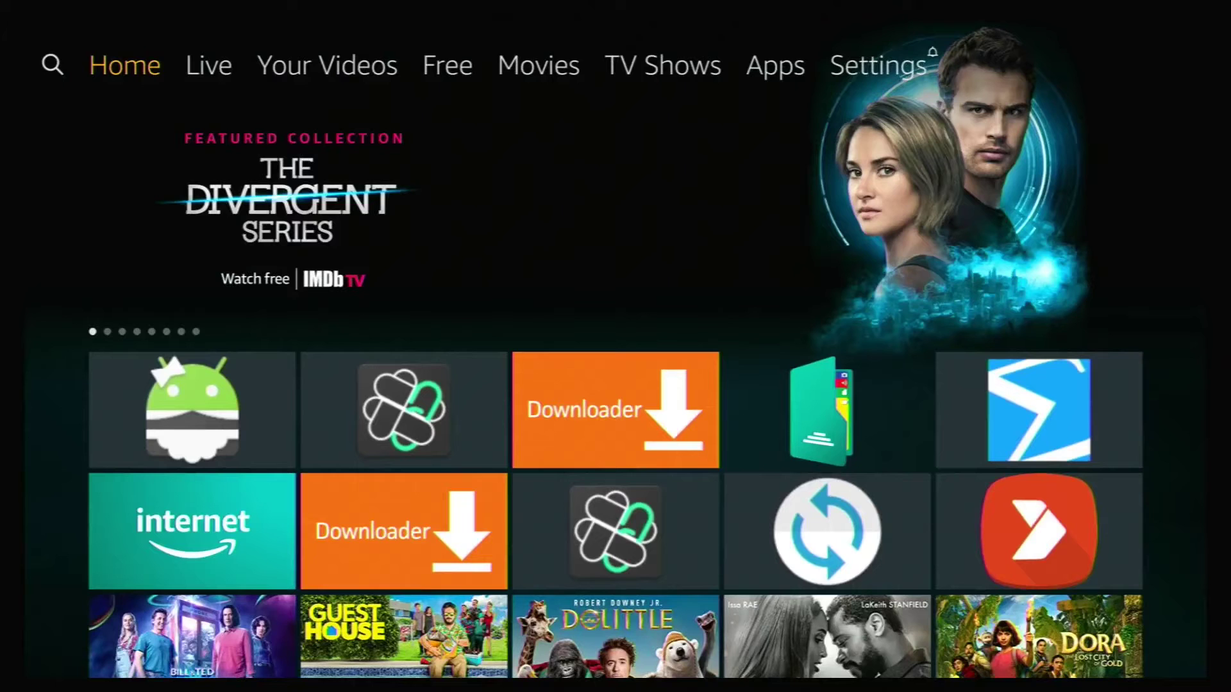
{"action": "key", "text": "Right"}
{"action": "key", "text": "Right"}
{"action": "key", "text": "Right"}
{"action": "key", "text": "Right"}
{"action": "key", "text": "Right"}
{"action": "key", "text": "Right"}
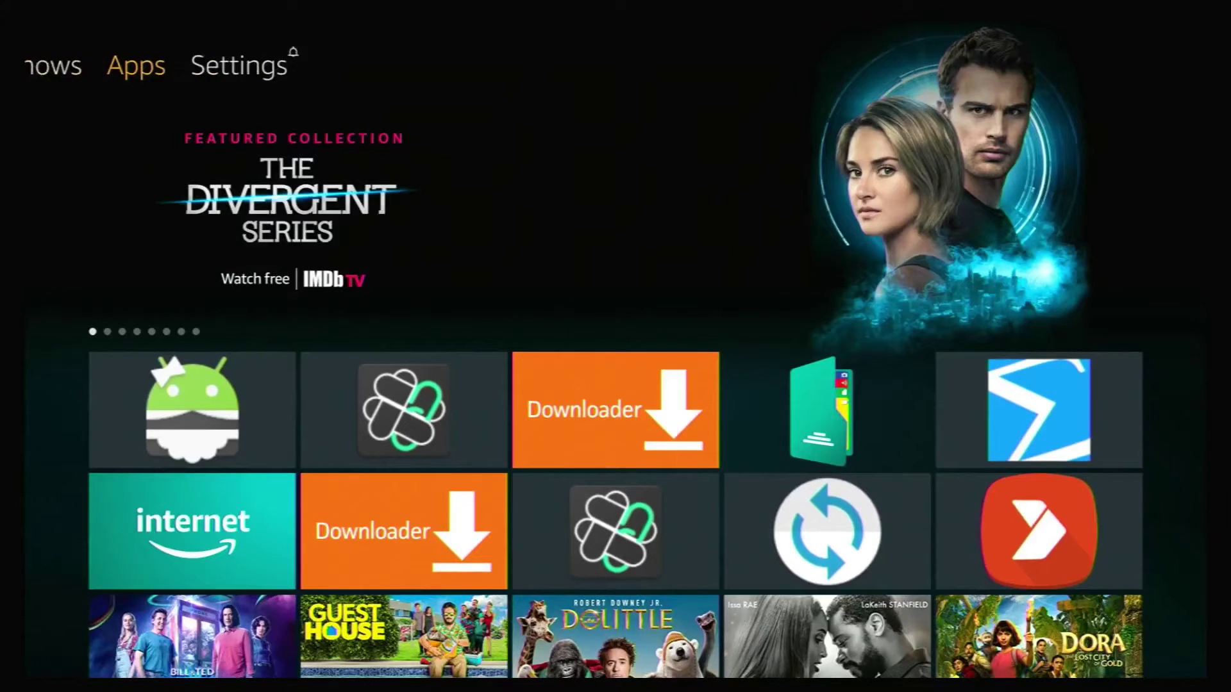
{"action": "key", "text": "Right"}
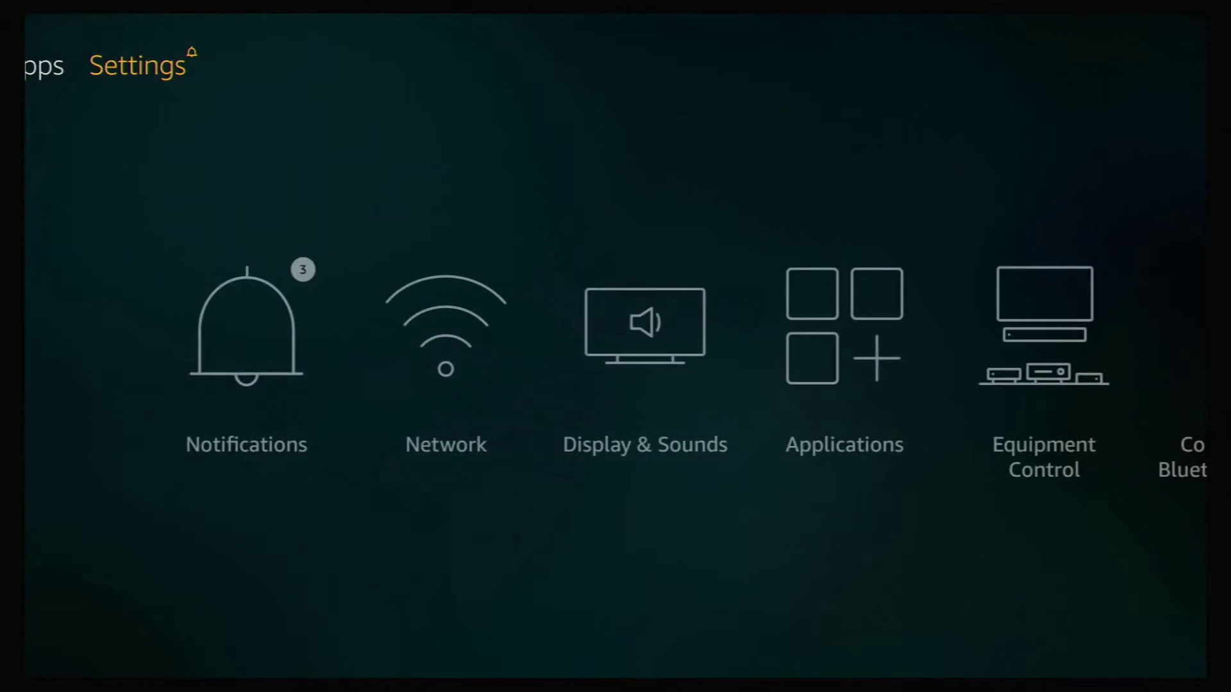
{"action": "key", "text": "Down"}
{"action": "key", "text": "Right"}
{"action": "key", "text": "Right"}
{"action": "key", "text": "Right"}
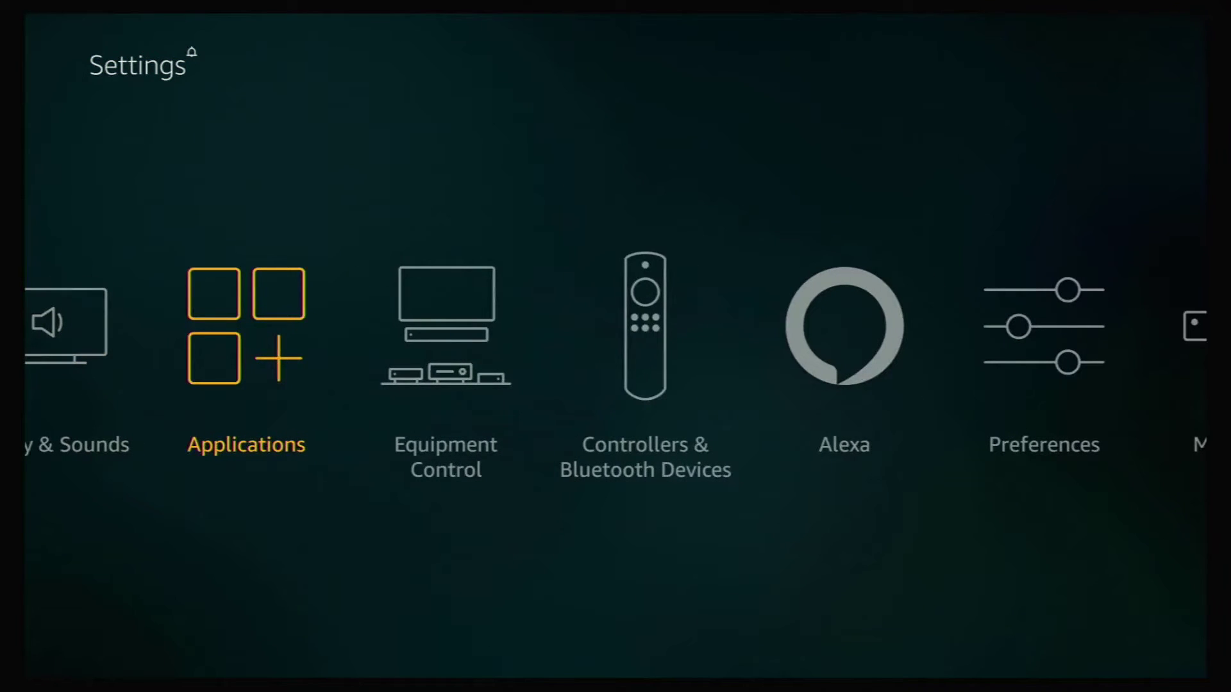
{"action": "key", "text": "Return"}
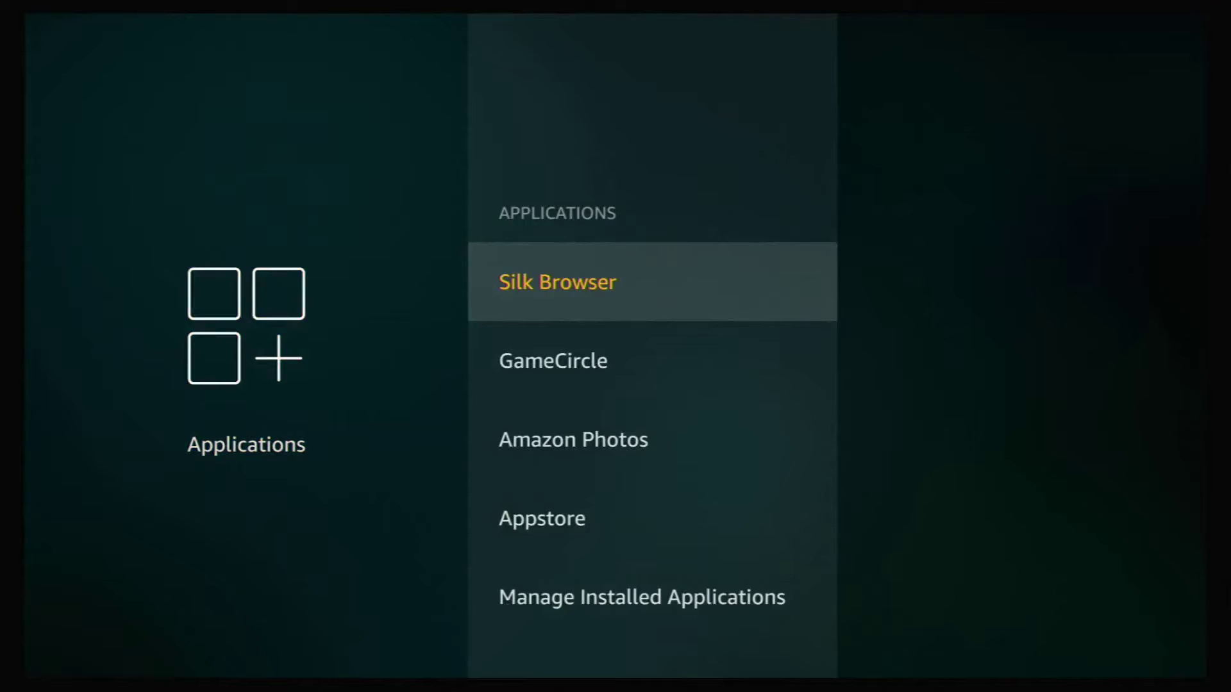
{"action": "key", "text": "Down"}
{"action": "key", "text": "Down"}
{"action": "key", "text": "Down"}
{"action": "key", "text": "Down"}
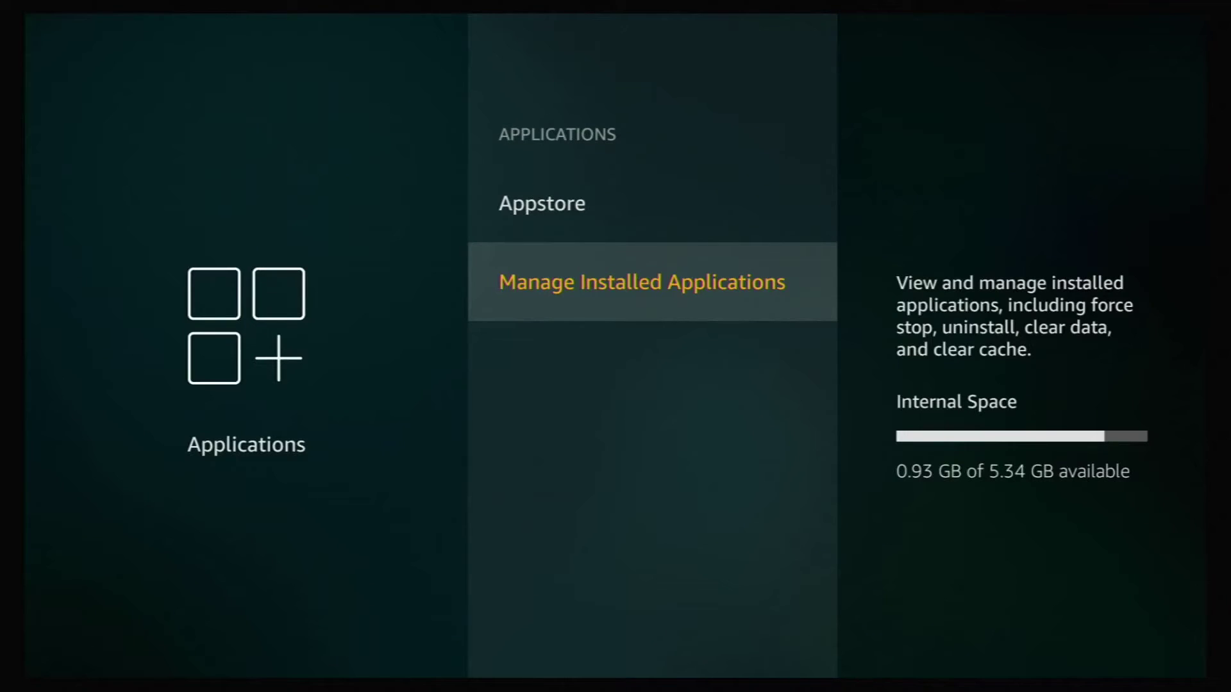
- Open the installed applications list and select Haystack News (25.75 MB, 6.91 MB cache)
{"action": "key", "text": "Return"}
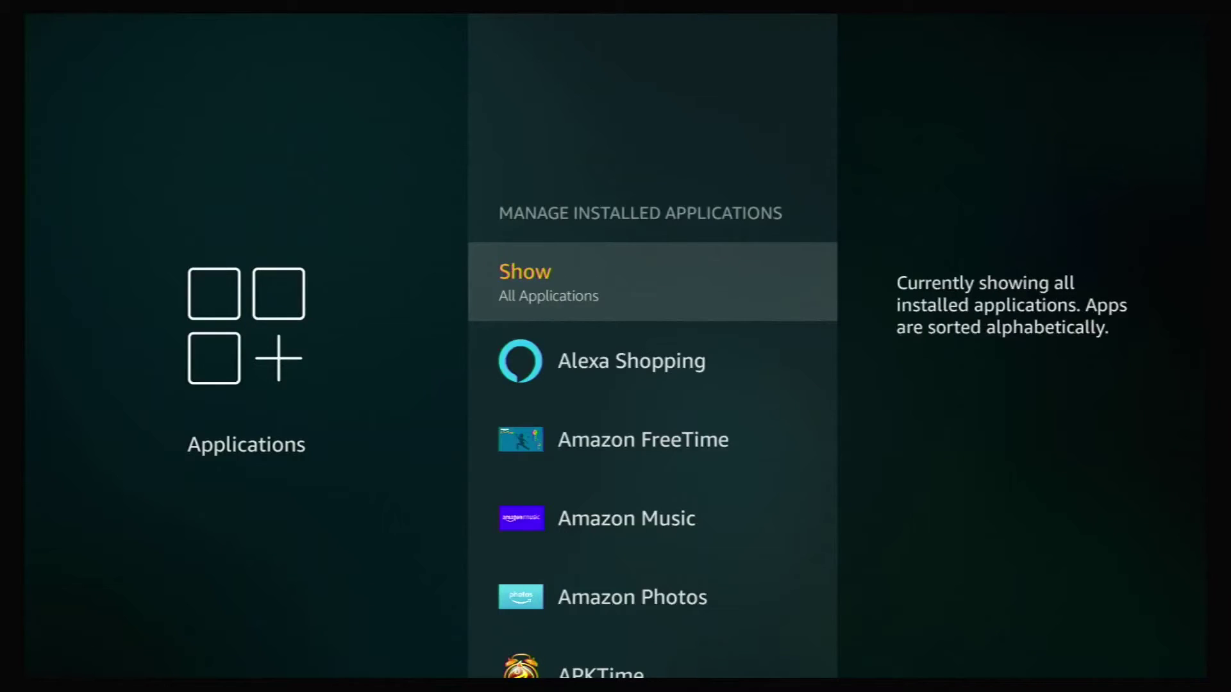
{"action": "key", "text": "Down"}
{"action": "key", "text": "Down"}
{"action": "key", "text": "Down"}
{"action": "key", "text": "Down"}
{"action": "key", "text": "Down"}
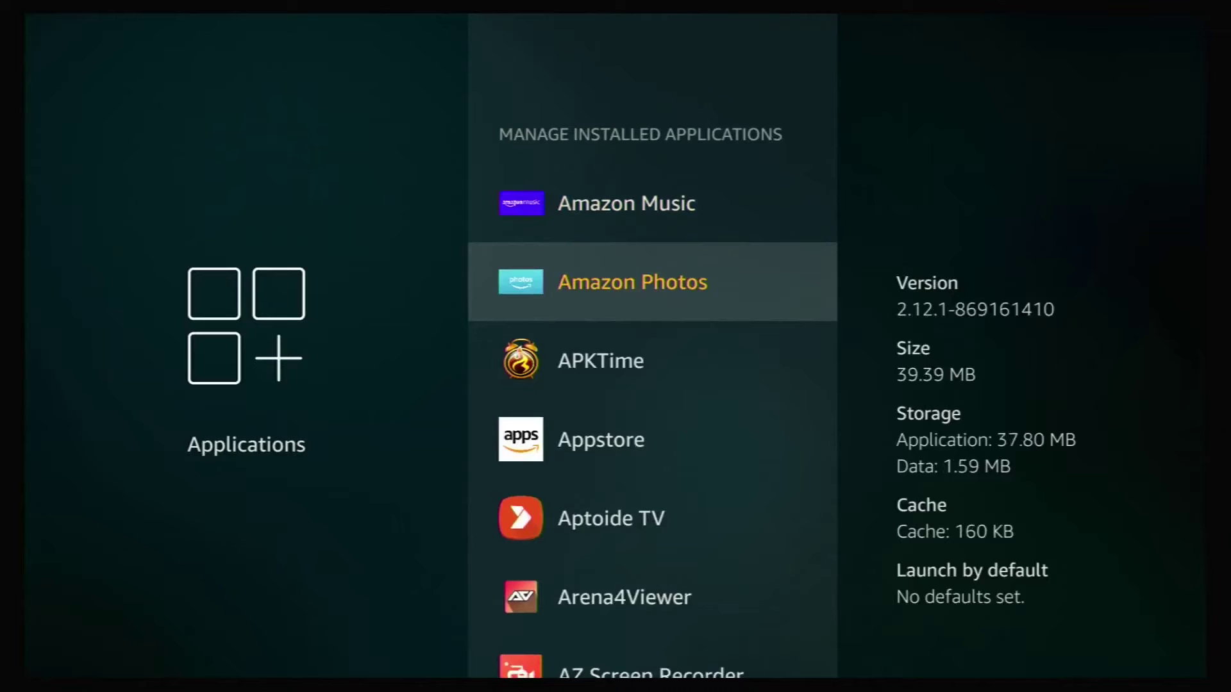
{"action": "key", "text": "Down"}
{"action": "key", "text": "Down"}
{"action": "key", "text": "Down"}
{"action": "key", "text": "Down"}
{"action": "key", "text": "Down"}
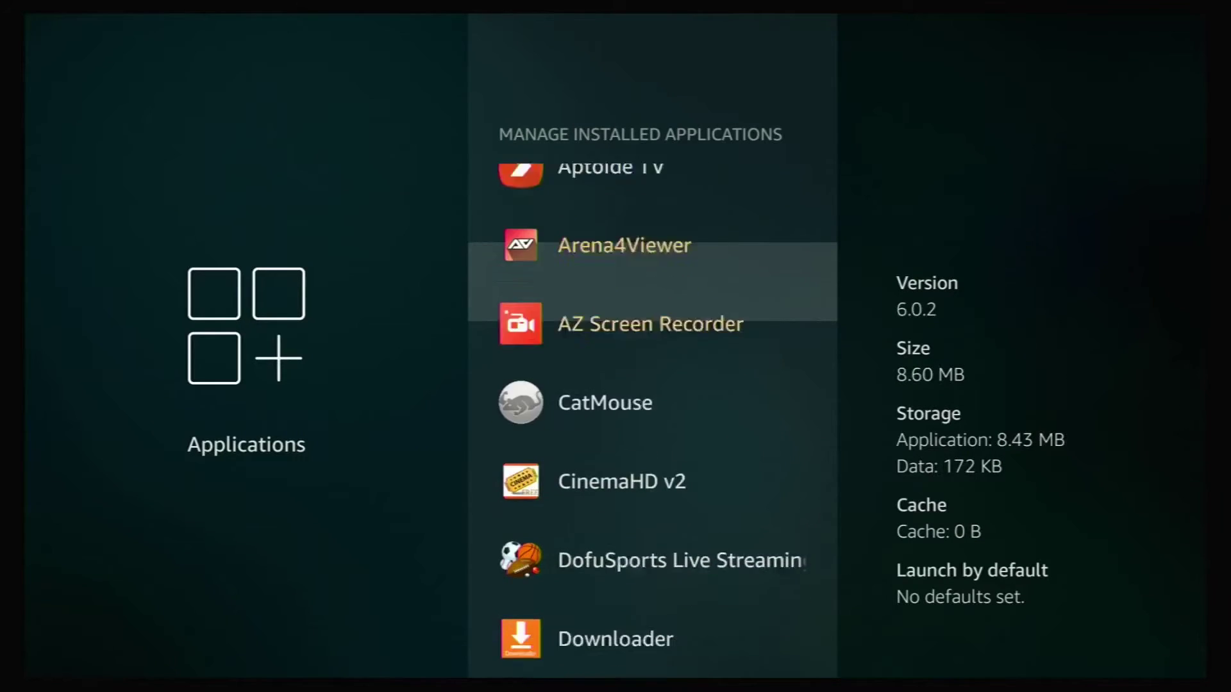
{"action": "key", "text": "Down"}
{"action": "key", "text": "Down"}
{"action": "key", "text": "Down"}
{"action": "key", "text": "Down"}
{"action": "key", "text": "Down"}
{"action": "key", "text": "Down"}
{"action": "key", "text": "Down"}
{"action": "key", "text": "Down"}
{"action": "key", "text": "Down"}
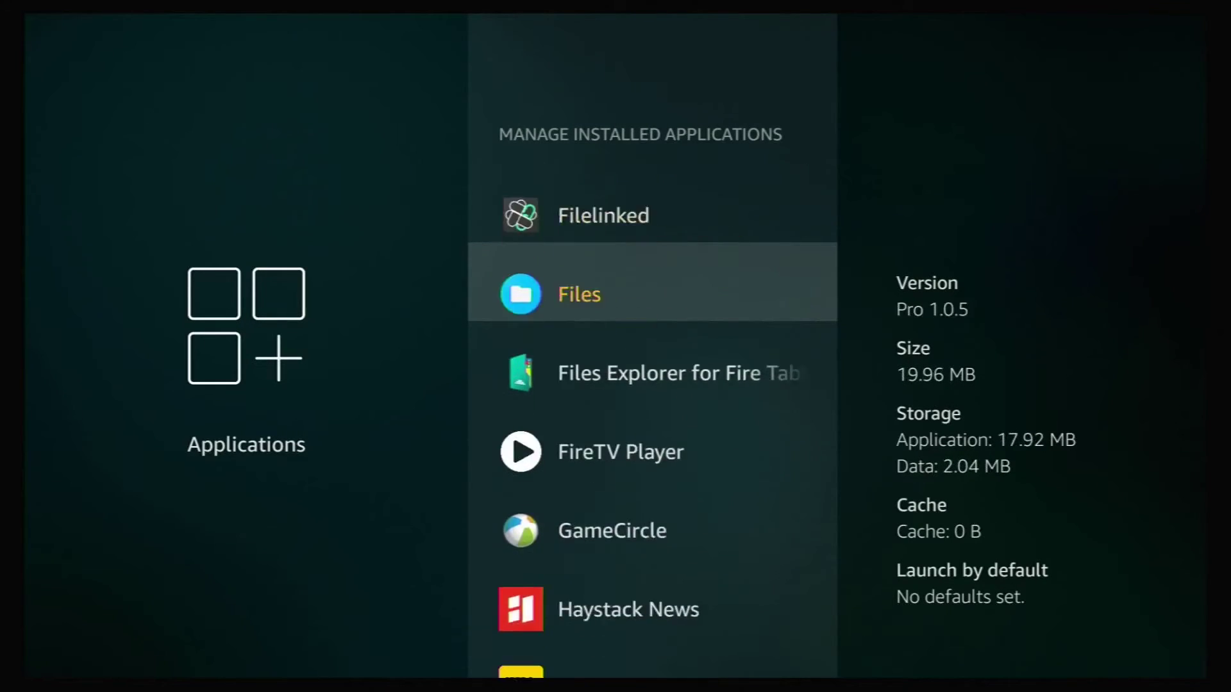
{"action": "key", "text": "Down"}
{"action": "key", "text": "Down"}
{"action": "key", "text": "Down"}
{"action": "key", "text": "Down"}
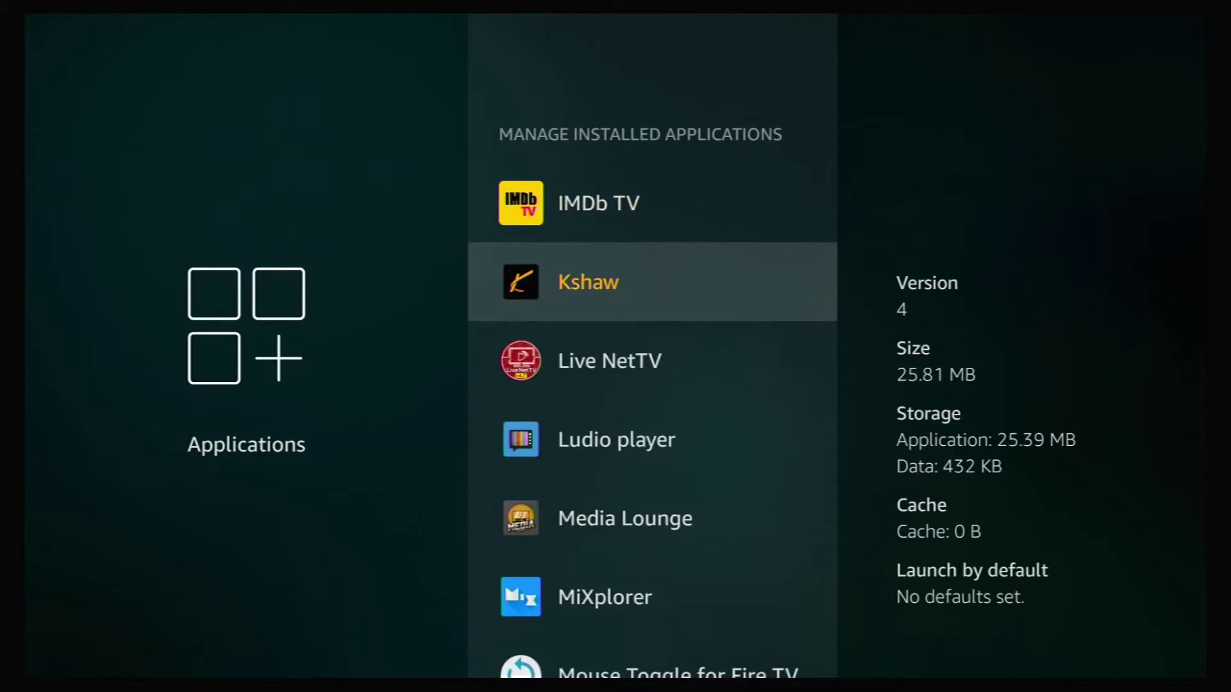
{"action": "key", "text": "Down"}
{"action": "key", "text": "Down"}
{"action": "key", "text": "Down"}
{"action": "key", "text": "Down"}
{"action": "key", "text": "Down"}
{"action": "key", "text": "Down"}
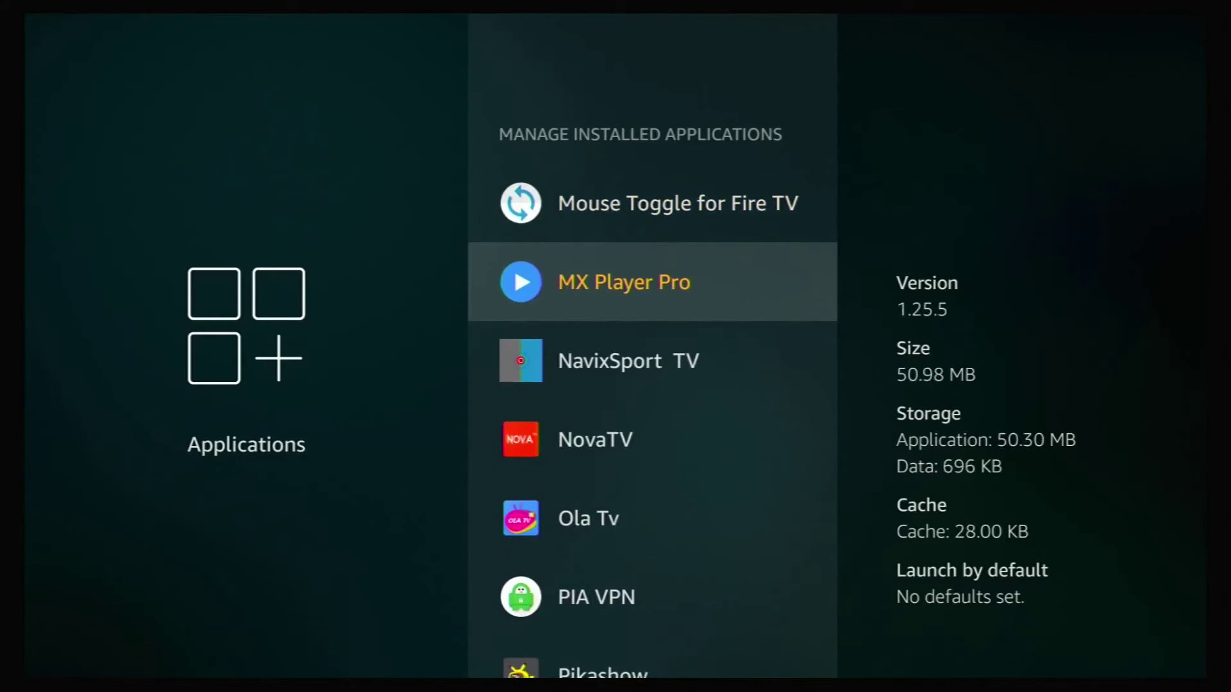
{"action": "key", "text": "Up"}
{"action": "key", "text": "Up"}
{"action": "key", "text": "Up"}
{"action": "key", "text": "Up"}
{"action": "key", "text": "Up"}
{"action": "key", "text": "Up"}
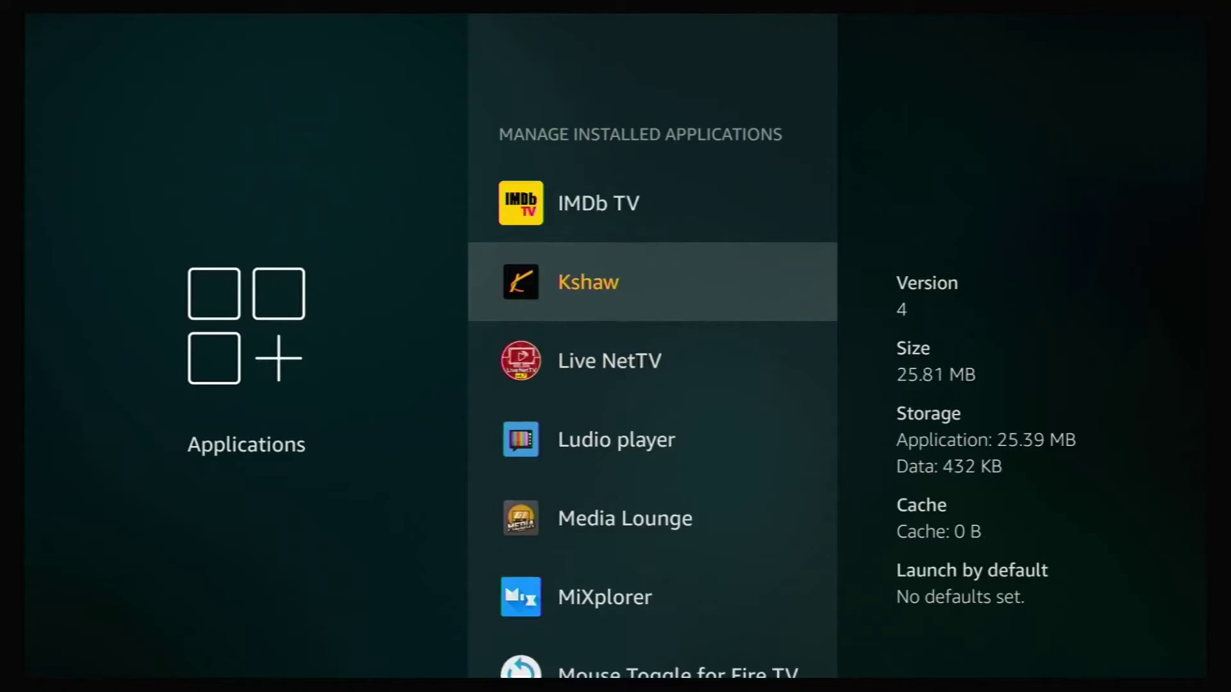
{"action": "key", "text": "Up"}
{"action": "key", "text": "Up"}
{"action": "key", "text": "Up"}
{"action": "key", "text": "Down"}
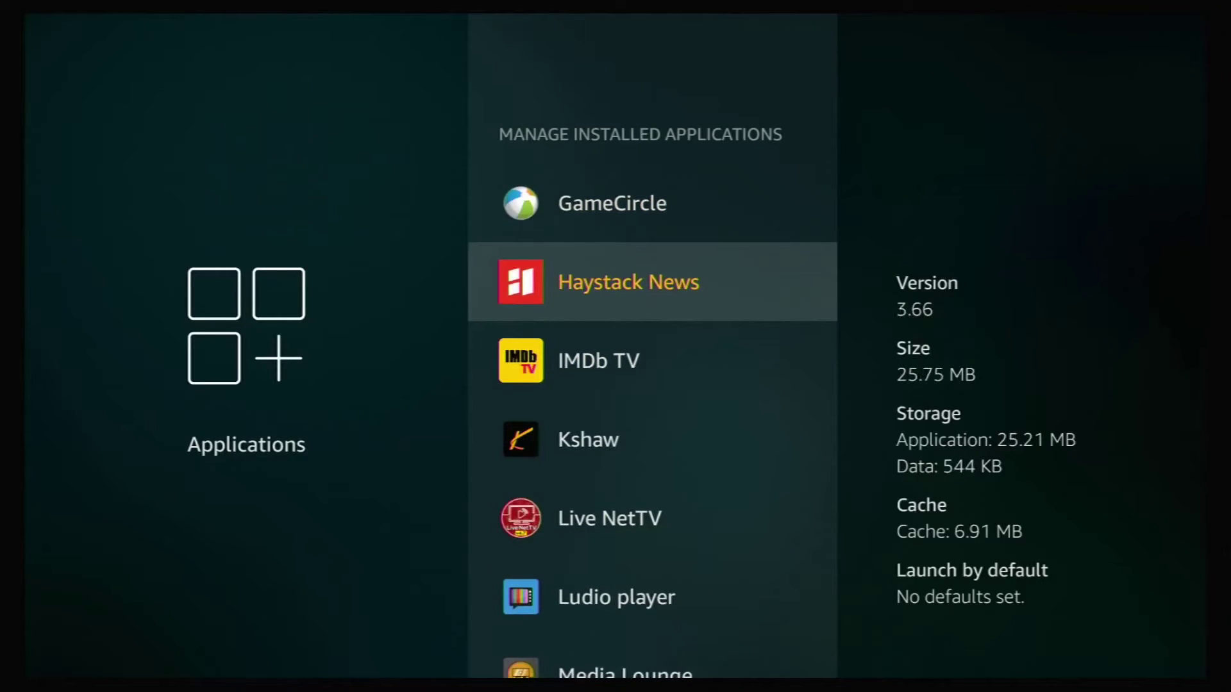
{"action": "key", "text": "Return"}
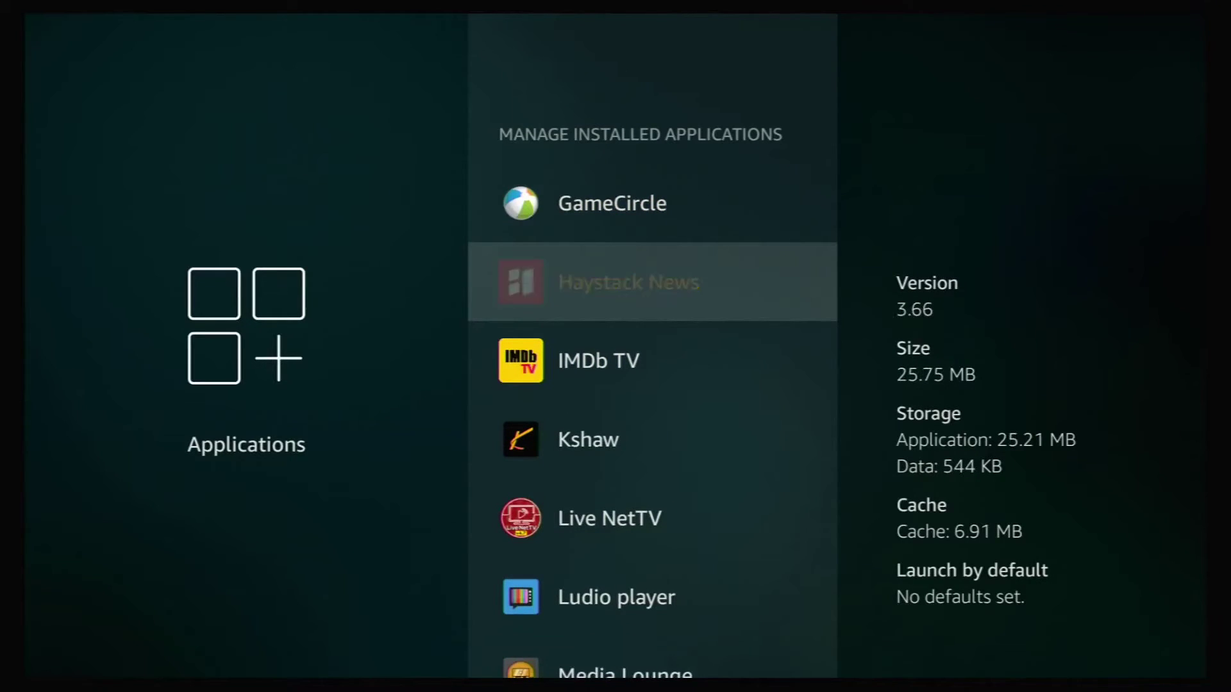
- Choose Uninstall for Haystack News and confirm the removal
{"action": "key", "text": "Down"}
{"action": "key", "text": "Down"}
{"action": "key", "text": "Down"}
{"action": "key", "text": "Down"}
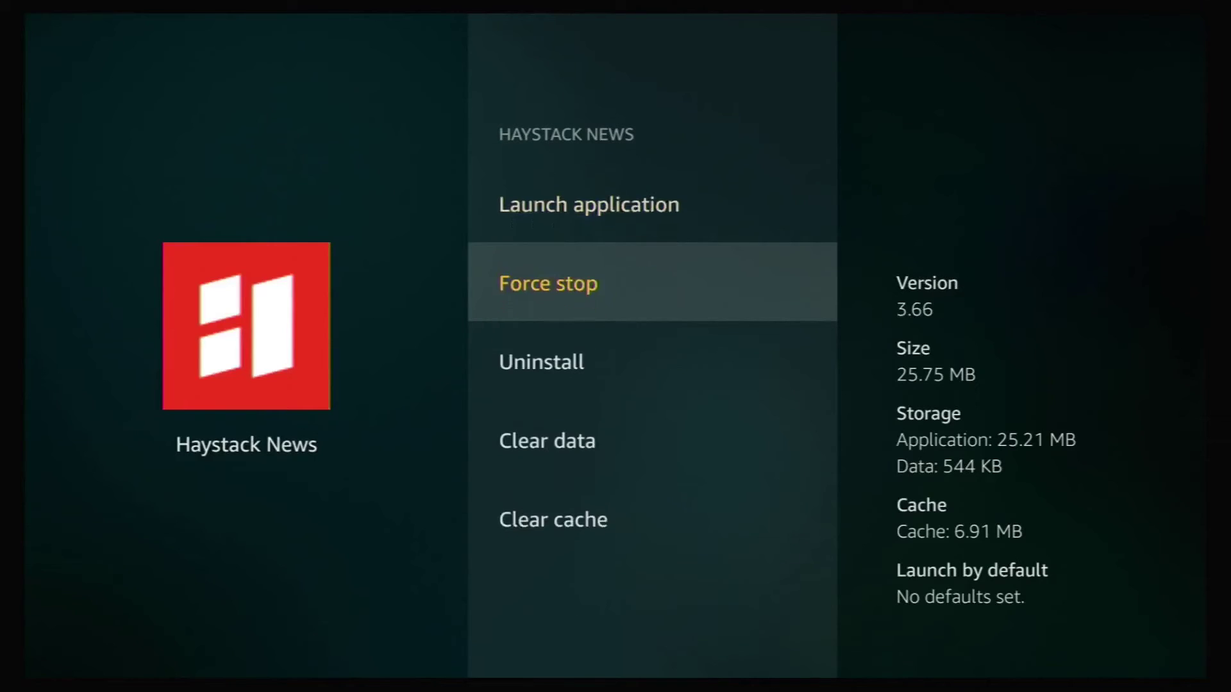
{"action": "key", "text": "Up"}
{"action": "key", "text": "Up"}
{"action": "key", "text": "Up"}
{"action": "key", "text": "Up"}
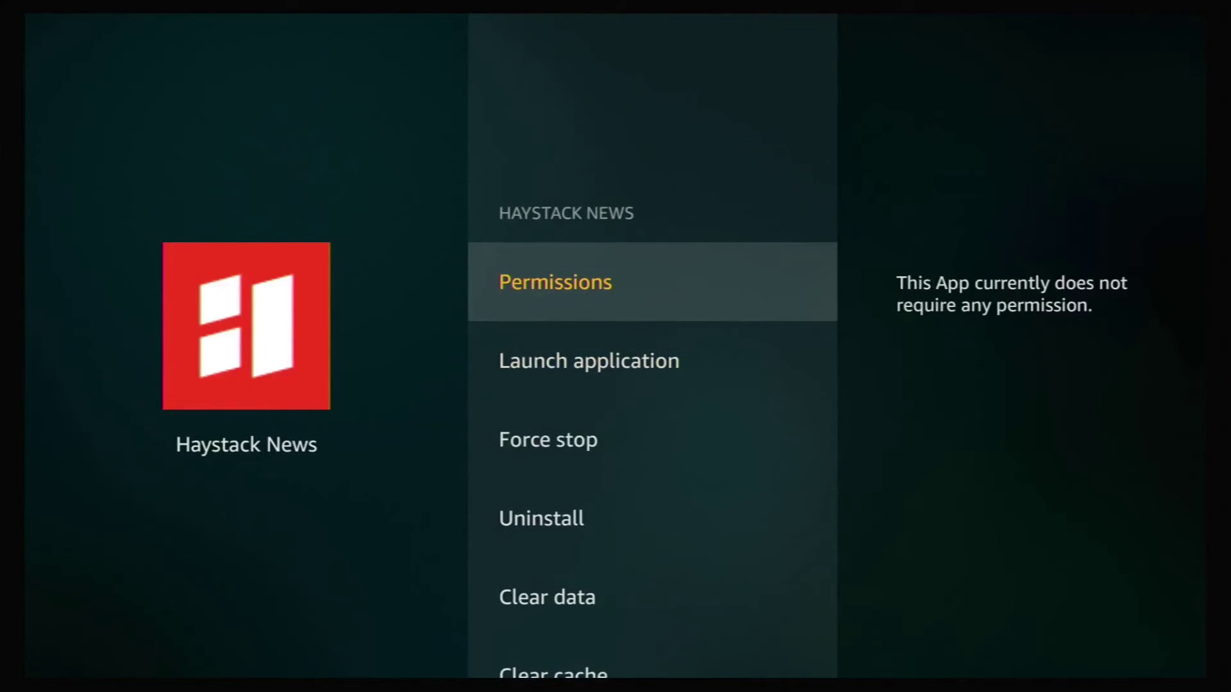
{"action": "key", "text": "Down"}
{"action": "key", "text": "Down"}
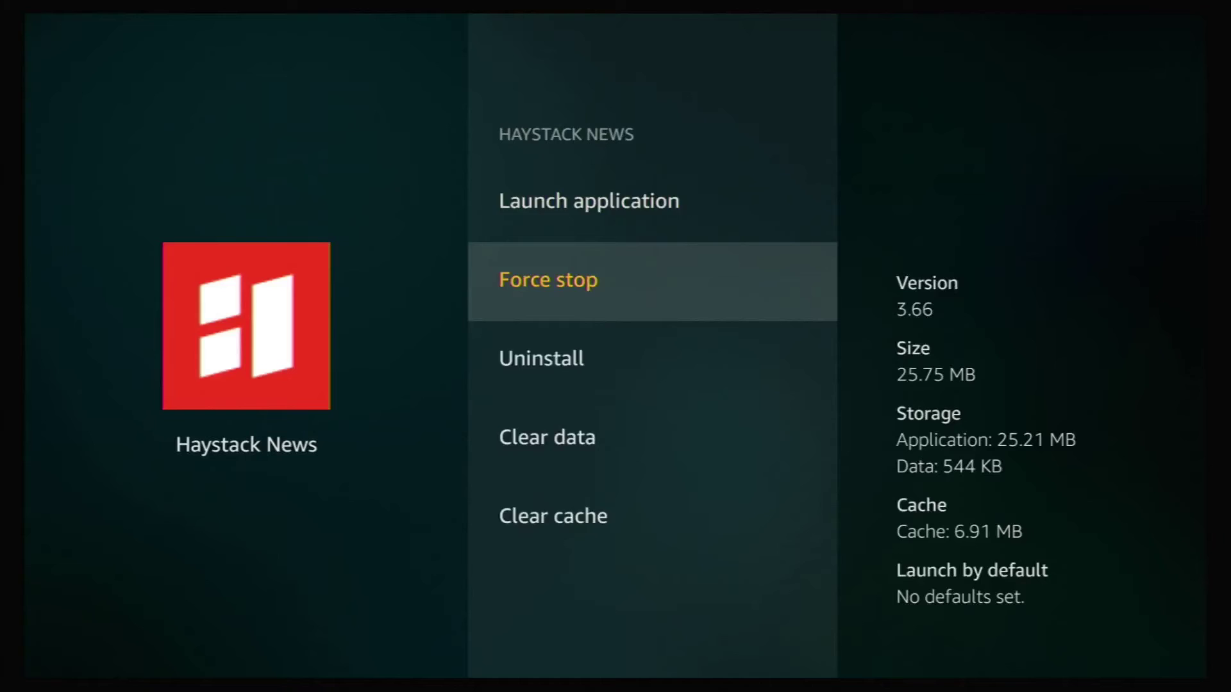
{"action": "key", "text": "Down"}
{"action": "key", "text": "Return"}
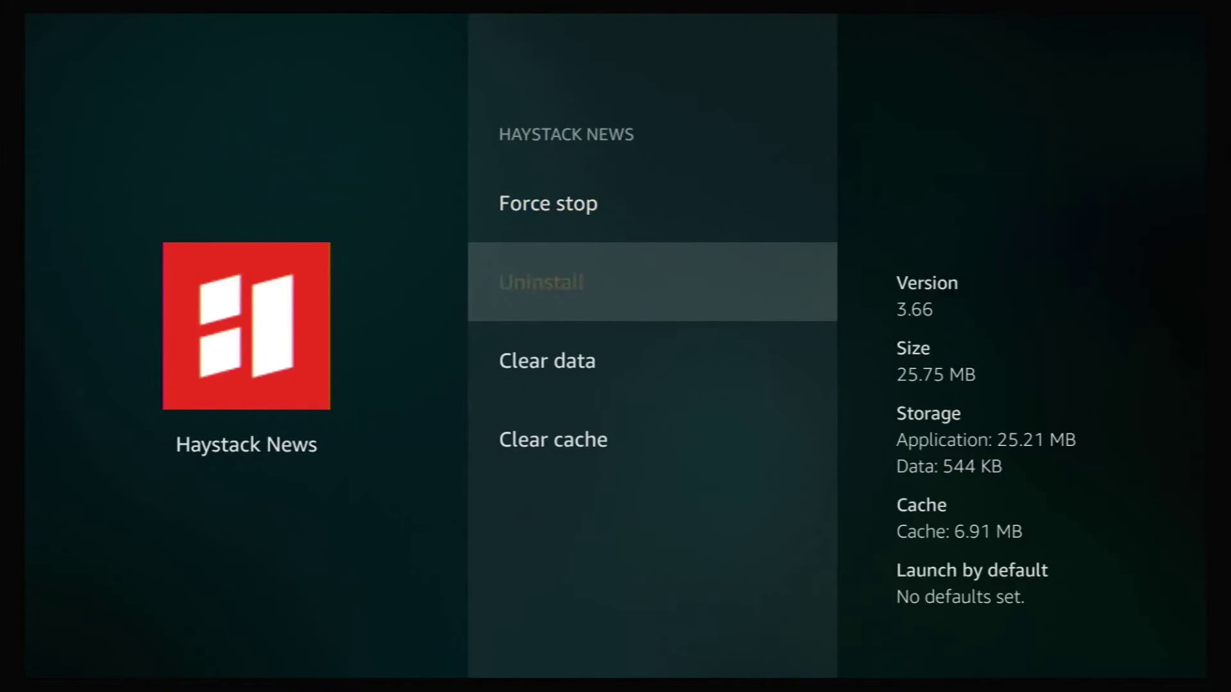
{"action": "key", "text": "Return"}
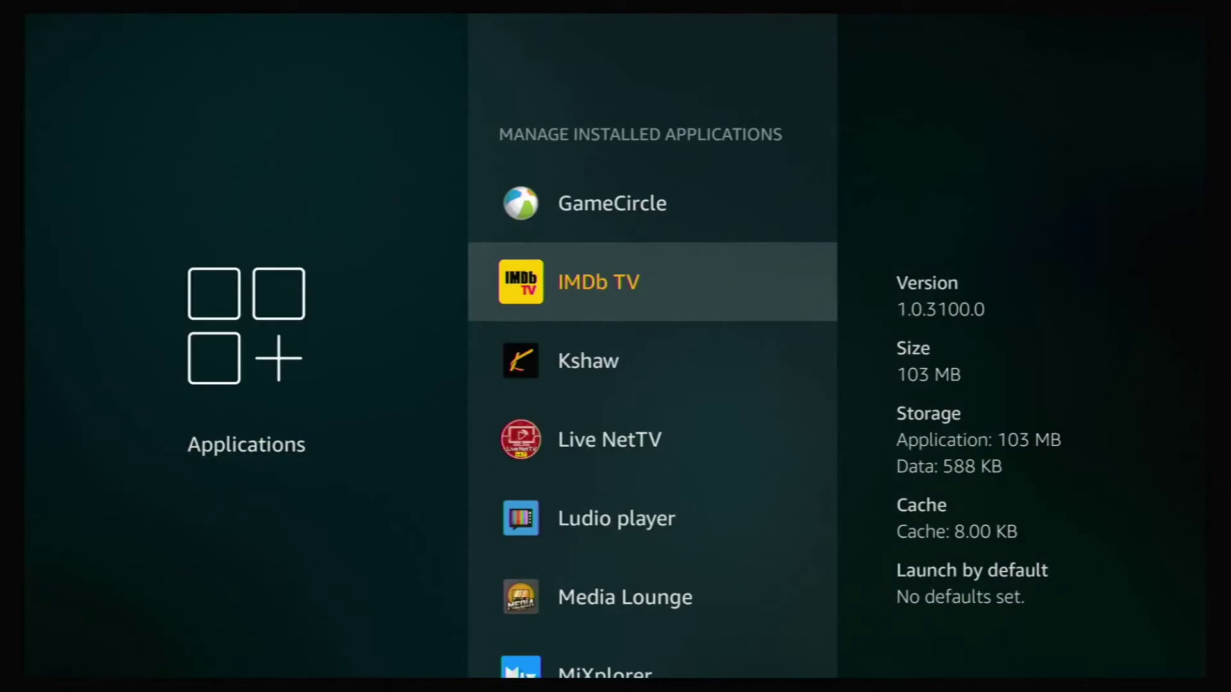
- Scroll down the installed apps past MX Player Pro, Prime Video and Sofa TV to Titanium TV
{"action": "key", "text": "Down"}
{"action": "key", "text": "Down"}
{"action": "key", "text": "Down"}
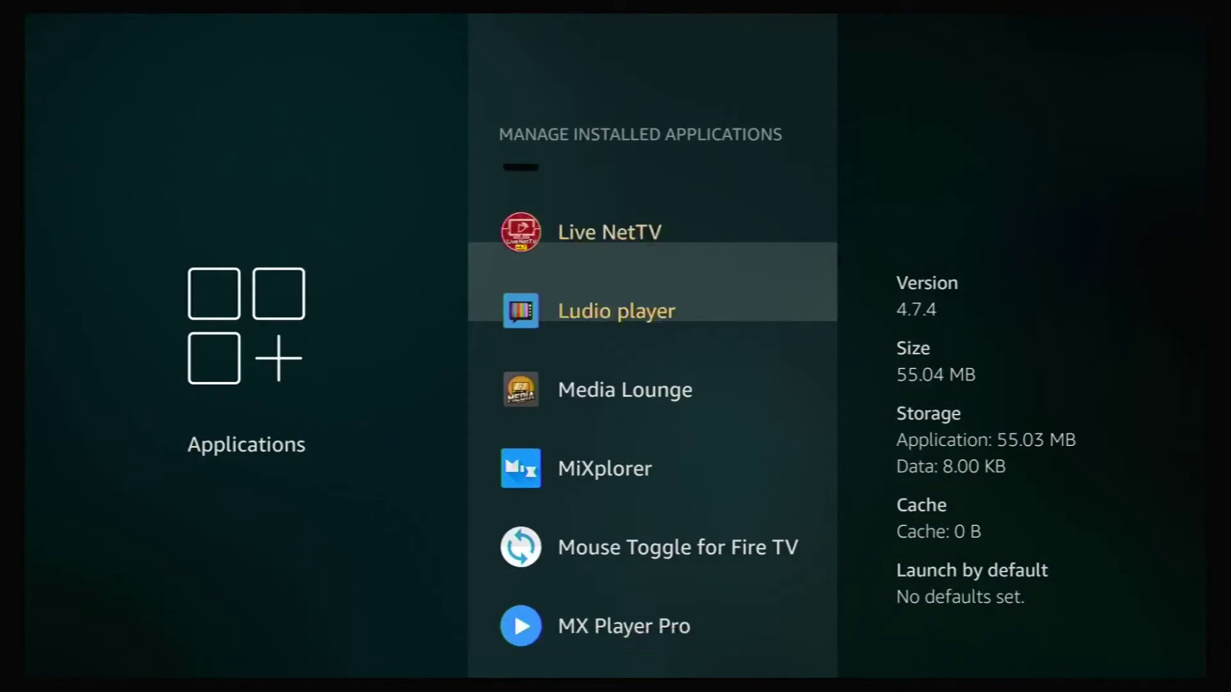
{"action": "key", "text": "Down"}
{"action": "key", "text": "Down"}
{"action": "key", "text": "Down"}
{"action": "key", "text": "Down"}
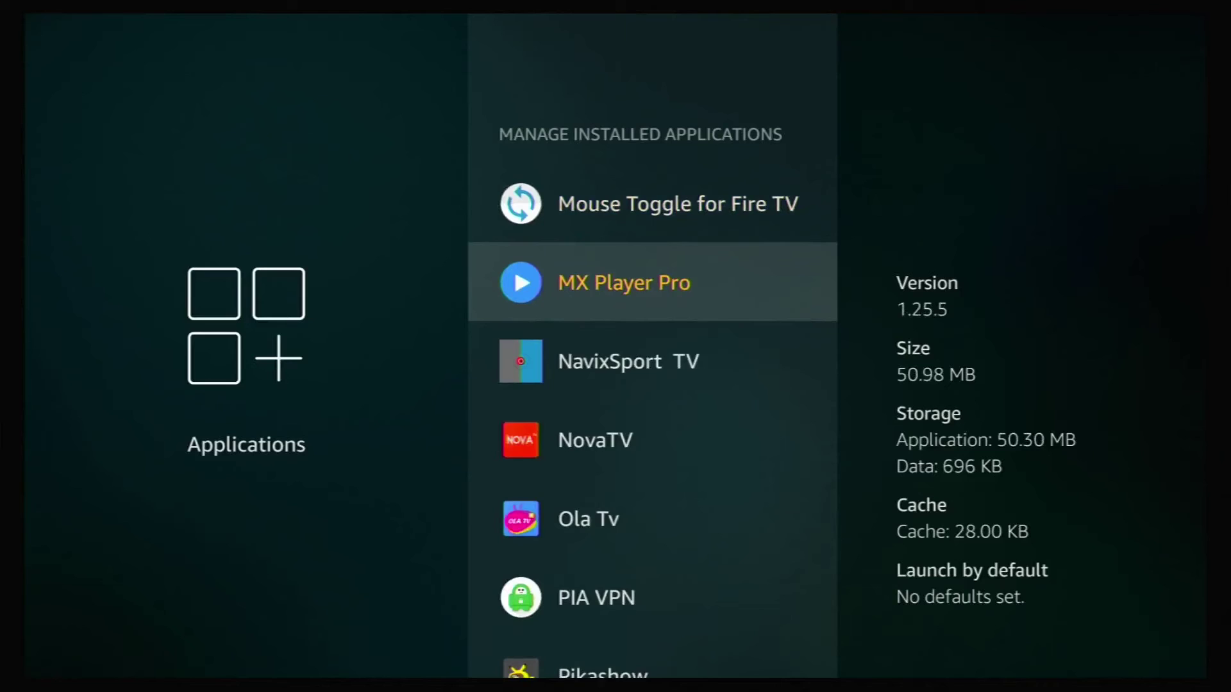
{"action": "key", "text": "Down"}
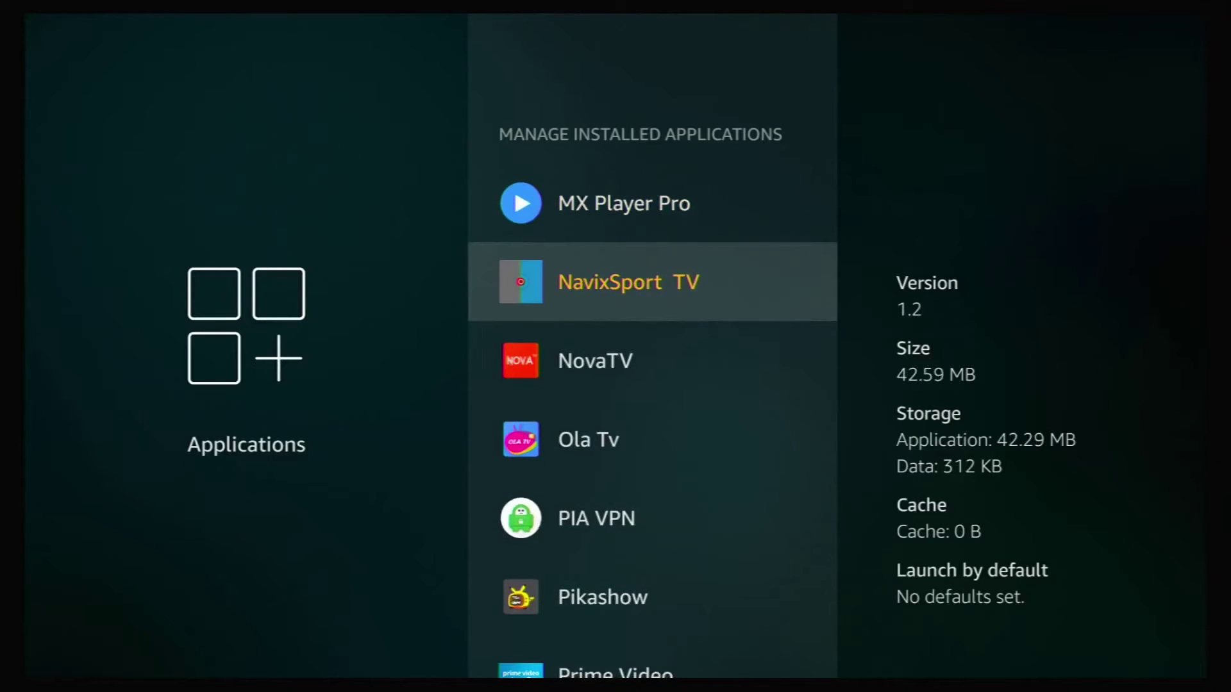
{"action": "key", "text": "Down"}
{"action": "key", "text": "Down"}
{"action": "key", "text": "Down"}
{"action": "key", "text": "Down"}
{"action": "key", "text": "Down"}
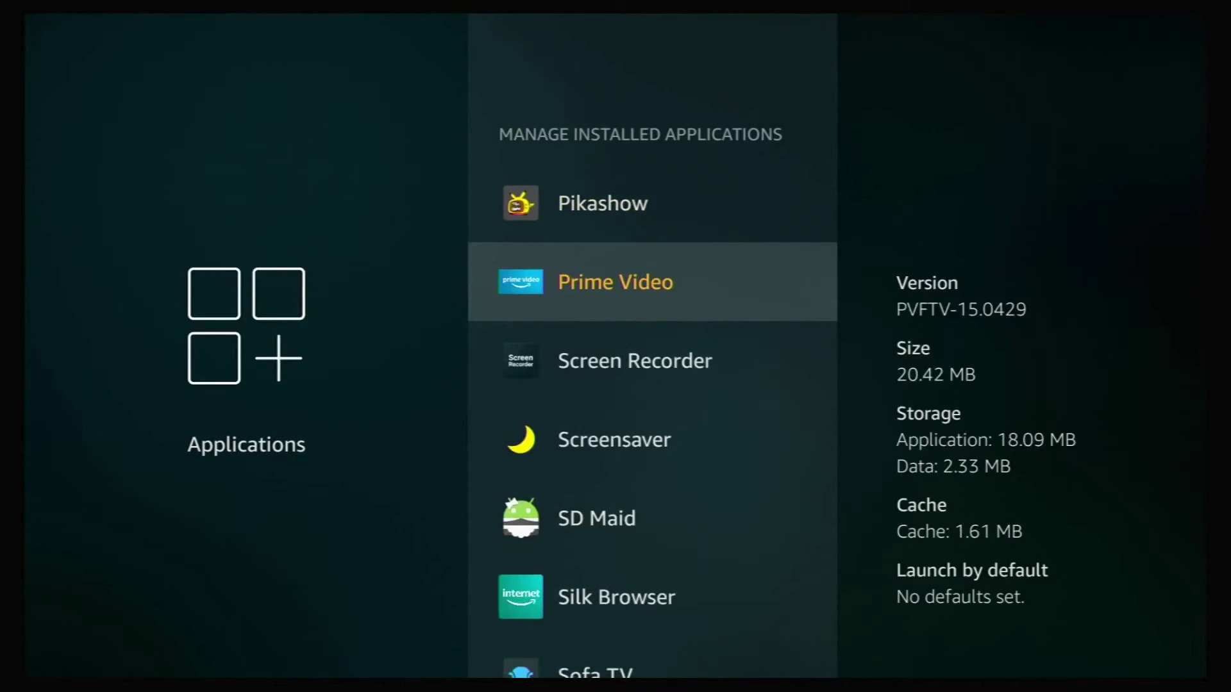
{"action": "key", "text": "Down"}
{"action": "key", "text": "Down"}
{"action": "key", "text": "Down"}
{"action": "key", "text": "Down"}
{"action": "key", "text": "Down"}
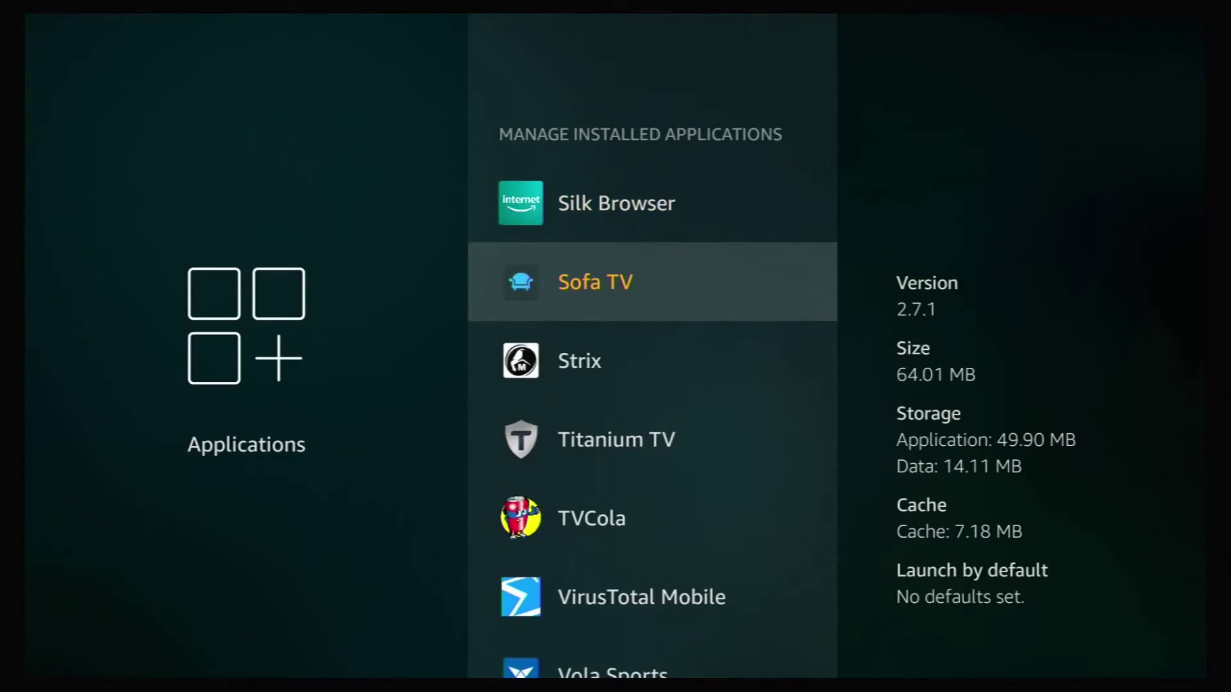
{"action": "key", "text": "Down"}
{"action": "key", "text": "Down"}
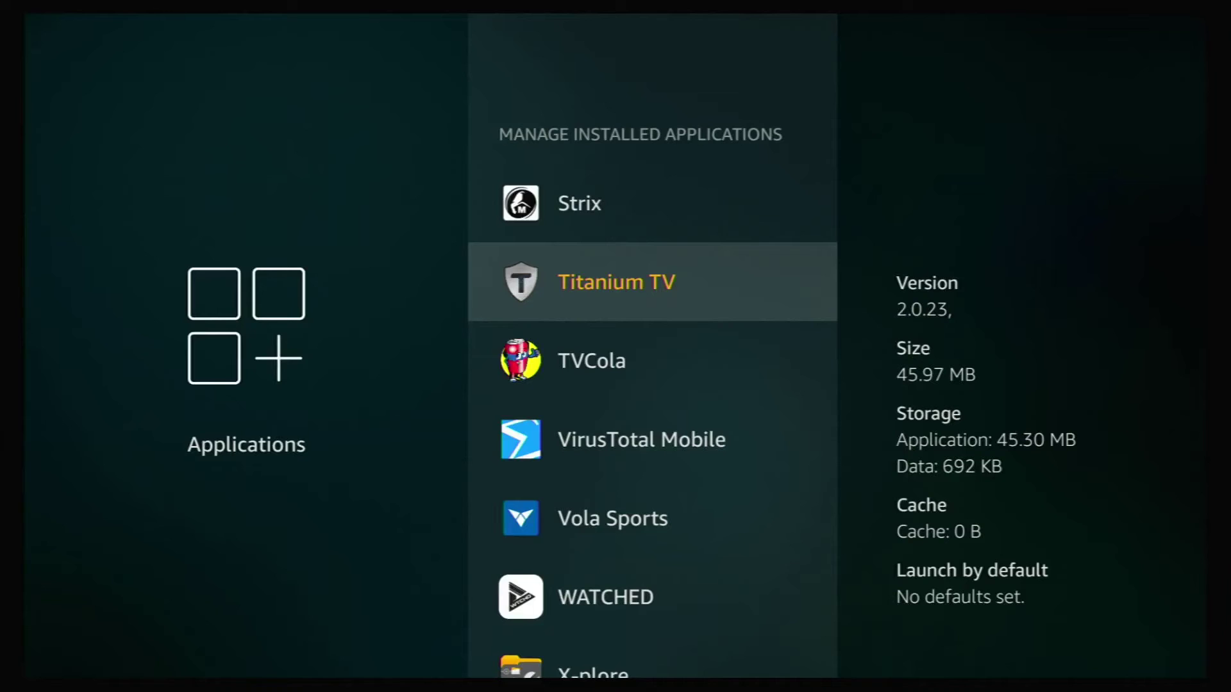
- Uninstall Titanium TV from its app page
{"action": "key", "text": "Return"}
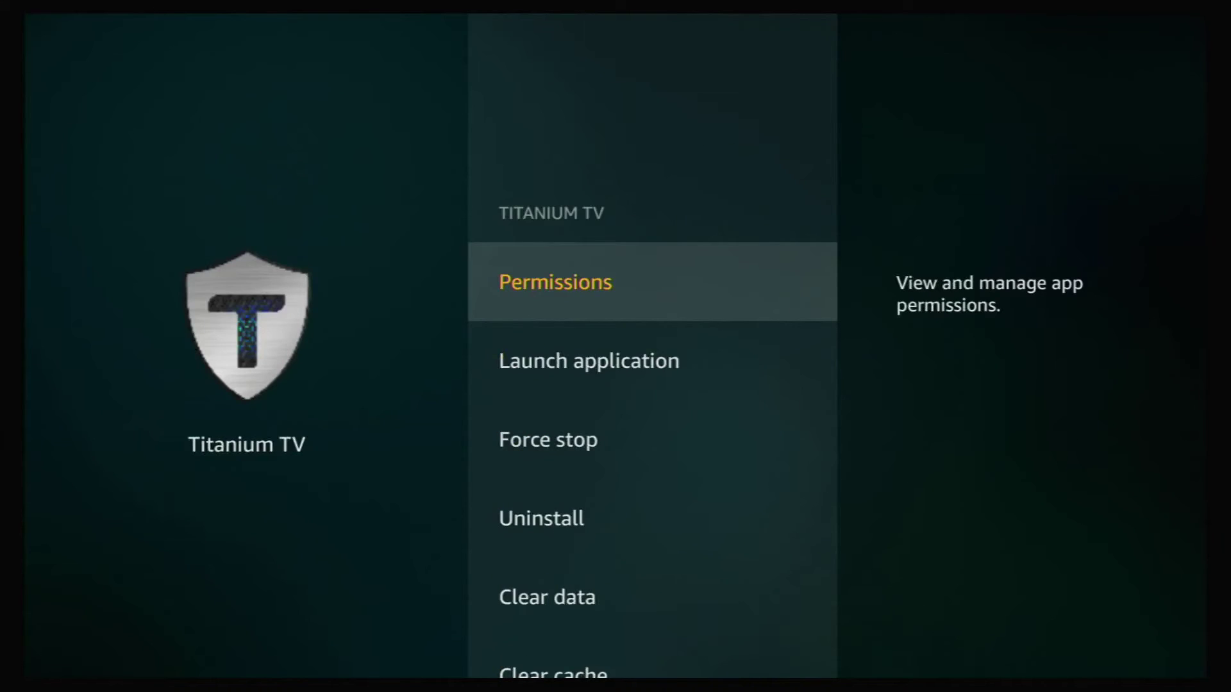
{"action": "key", "text": "Down"}
{"action": "key", "text": "Down"}
{"action": "key", "text": "Down"}
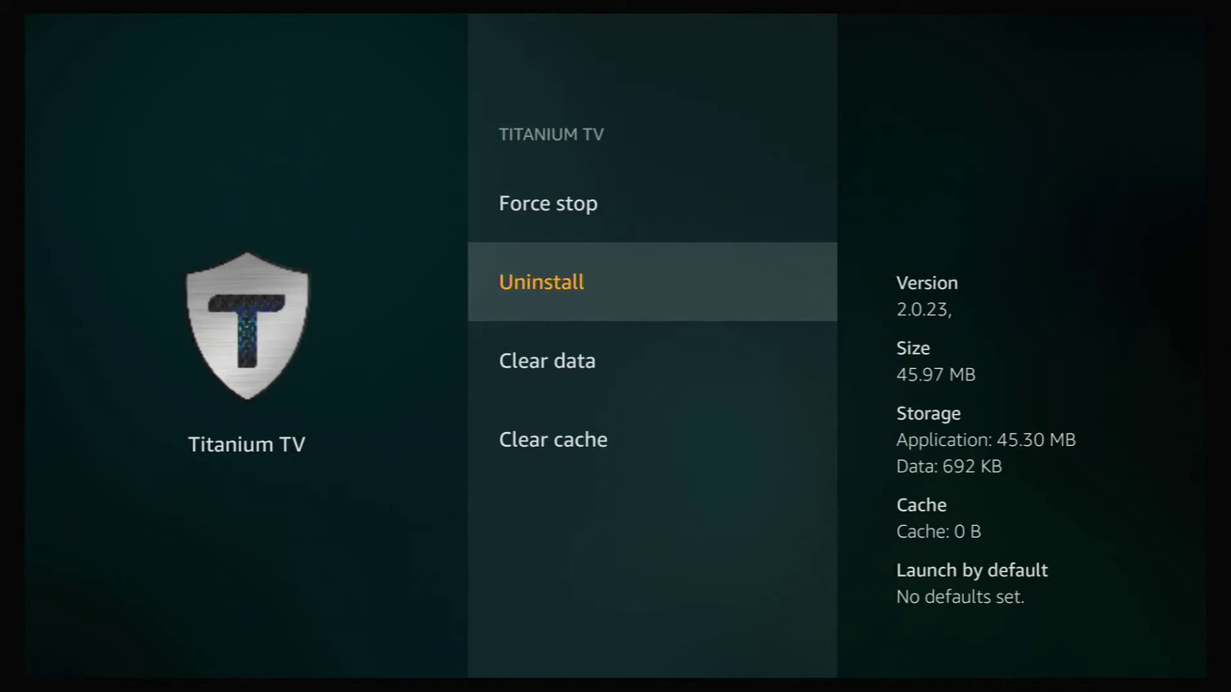
{"action": "key", "text": "Return"}
{"action": "key", "text": "Return"}
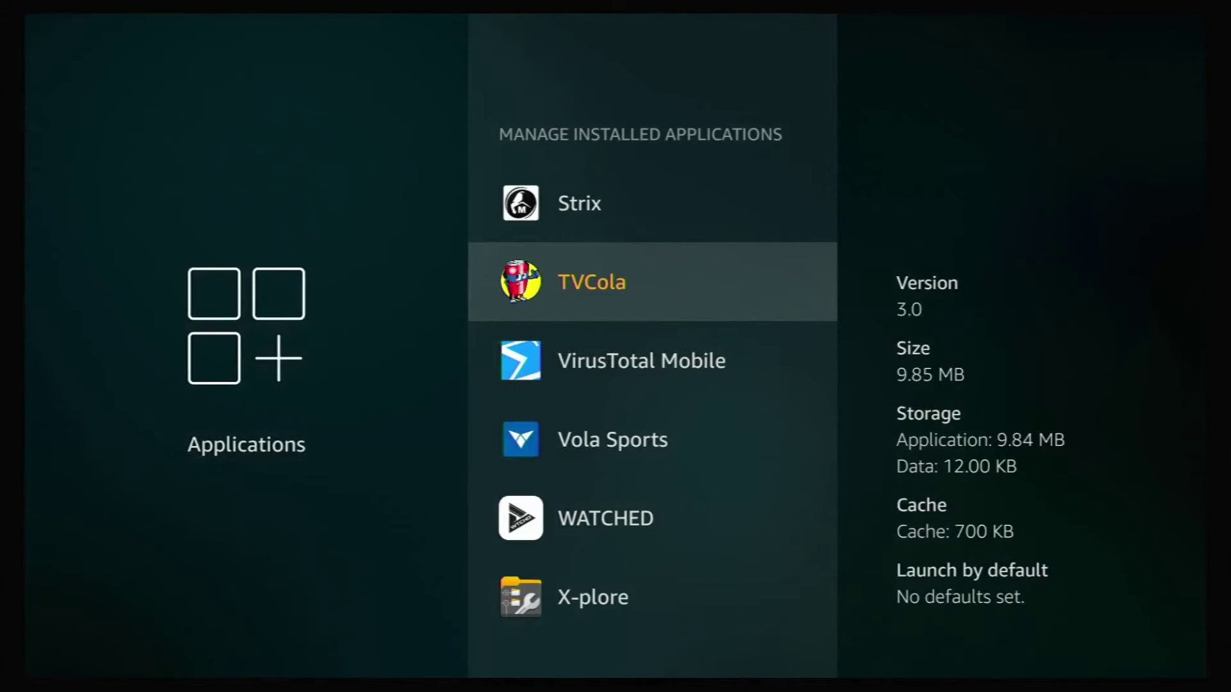
- Go back to Applications, reopen Manage Installed Applications and move up to APKTime
{"action": "key", "text": "Up"}
{"action": "key", "text": "Up"}
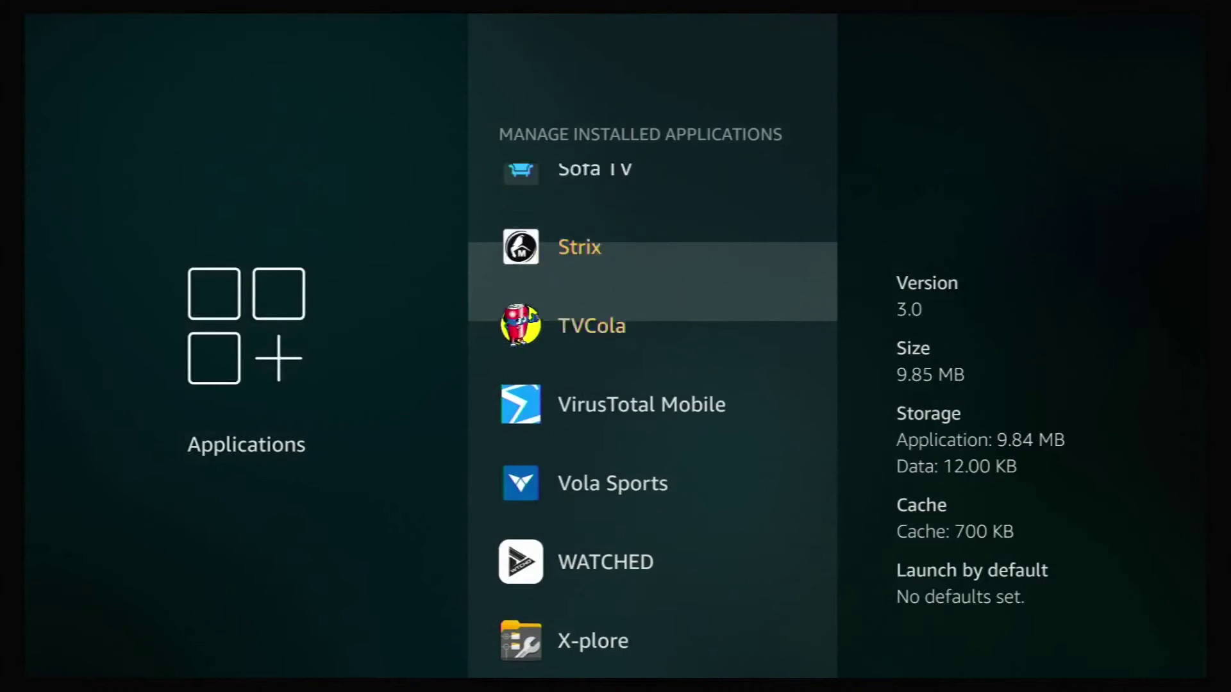
{"action": "key", "text": "Escape"}
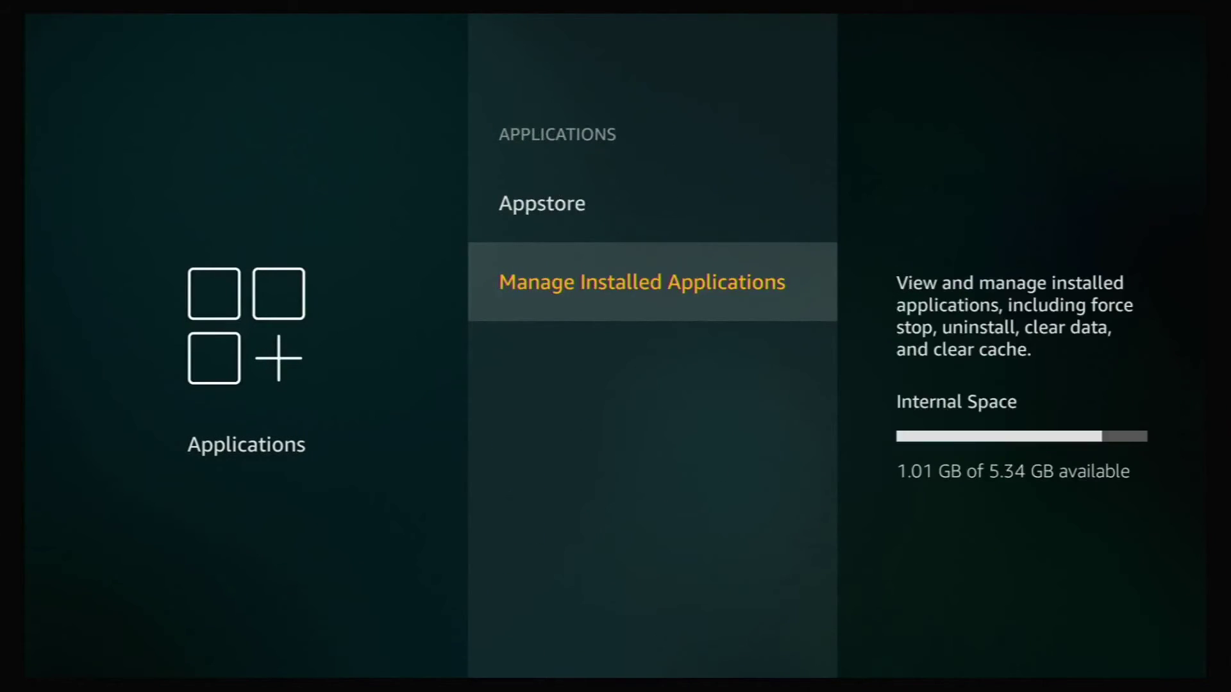
{"action": "key", "text": "Up"}
{"action": "key", "text": "Up"}
{"action": "key", "text": "Up"}
{"action": "key", "text": "Up"}
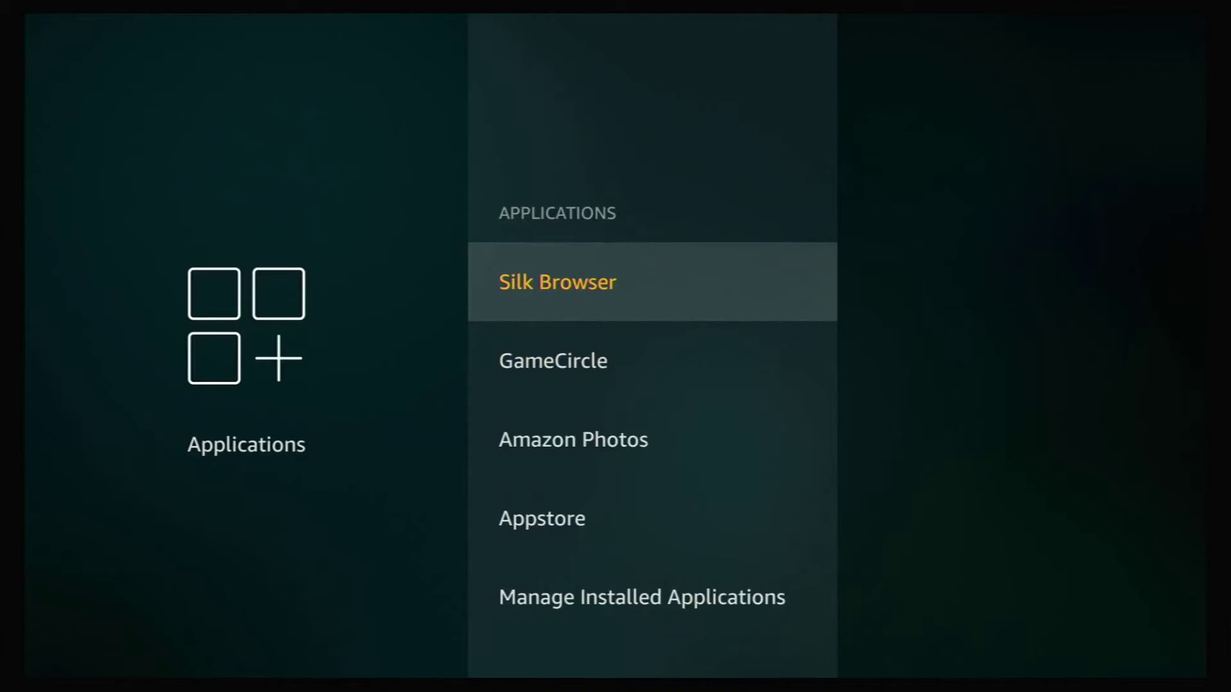
{"action": "key", "text": "Down"}
{"action": "key", "text": "Down"}
{"action": "key", "text": "Down"}
{"action": "key", "text": "Down"}
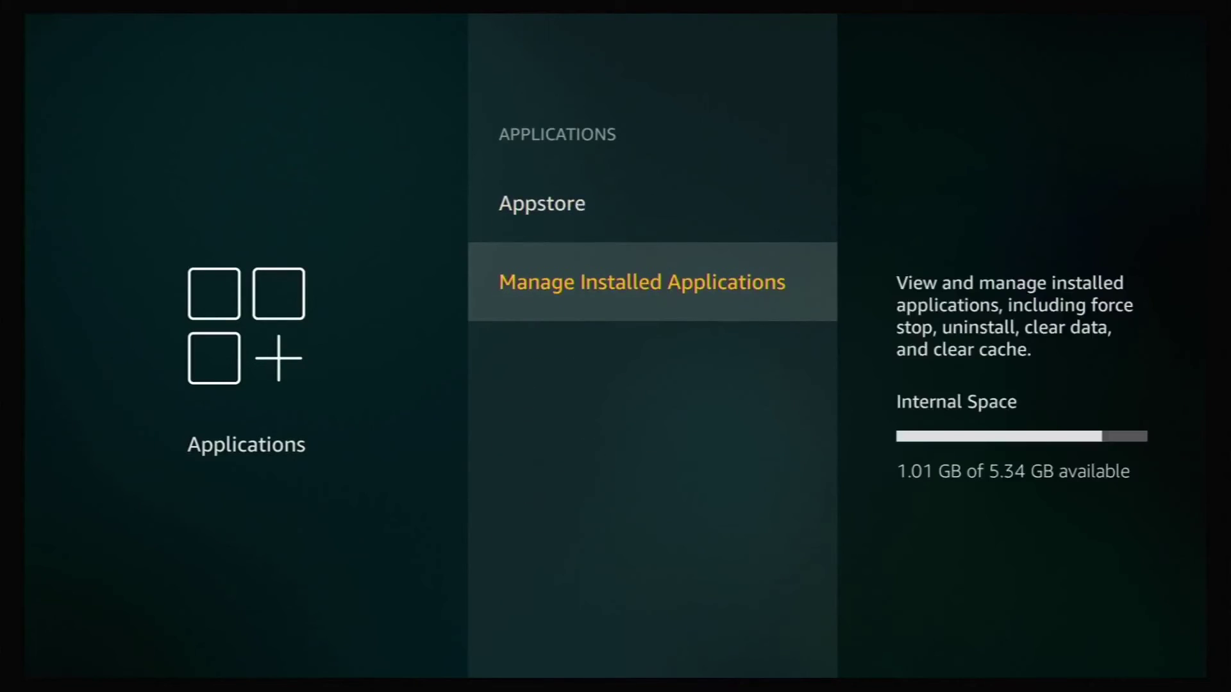
{"action": "key", "text": "Return"}
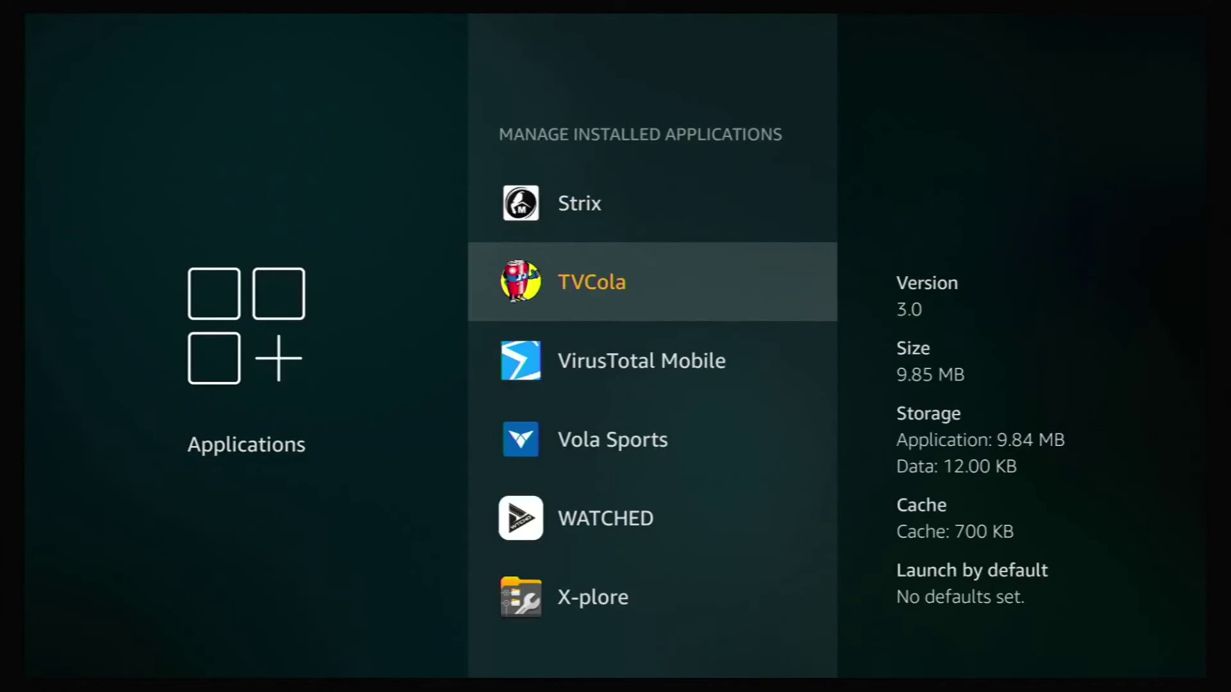
{"action": "key", "text": "Up"}
{"action": "key", "text": "Up"}
{"action": "key", "text": "Up"}
{"action": "key", "text": "Up"}
{"action": "key", "text": "Up"}
{"action": "key", "text": "Up"}
{"action": "key", "text": "Up"}
{"action": "key", "text": "Up"}
{"action": "key", "text": "Up"}
{"action": "key", "text": "Up"}
{"action": "key", "text": "Up"}
{"action": "key", "text": "Up"}
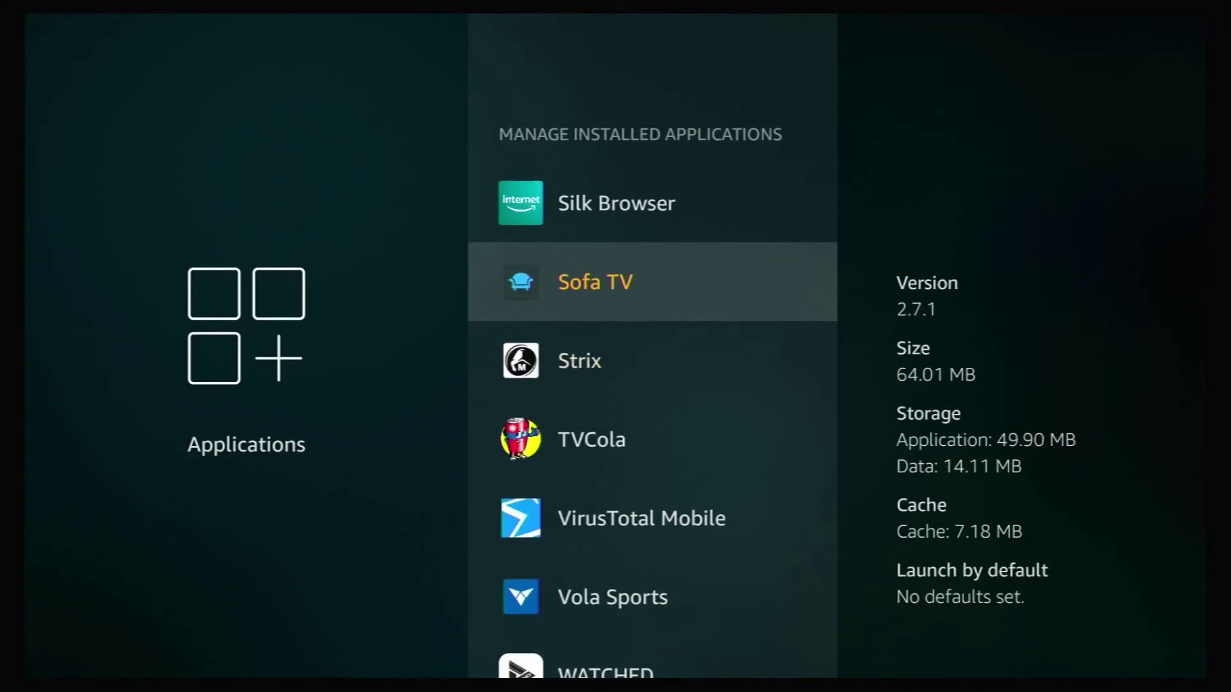
{"action": "key", "text": "Up"}
{"action": "key", "text": "Up"}
{"action": "key", "text": "Up"}
{"action": "key", "text": "Up"}
{"action": "key", "text": "Up"}
{"action": "key", "text": "Up"}
{"action": "key", "text": "Up"}
{"action": "key", "text": "Up"}
{"action": "key", "text": "Up"}
{"action": "key", "text": "Up"}
{"action": "key", "text": "Up"}
{"action": "key", "text": "Up"}
{"action": "key", "text": "Up"}
{"action": "key", "text": "Up"}
{"action": "key", "text": "Up"}
{"action": "key", "text": "Up"}
{"action": "key", "text": "Up"}
{"action": "key", "text": "Up"}
{"action": "key", "text": "Up"}
{"action": "key", "text": "Up"}
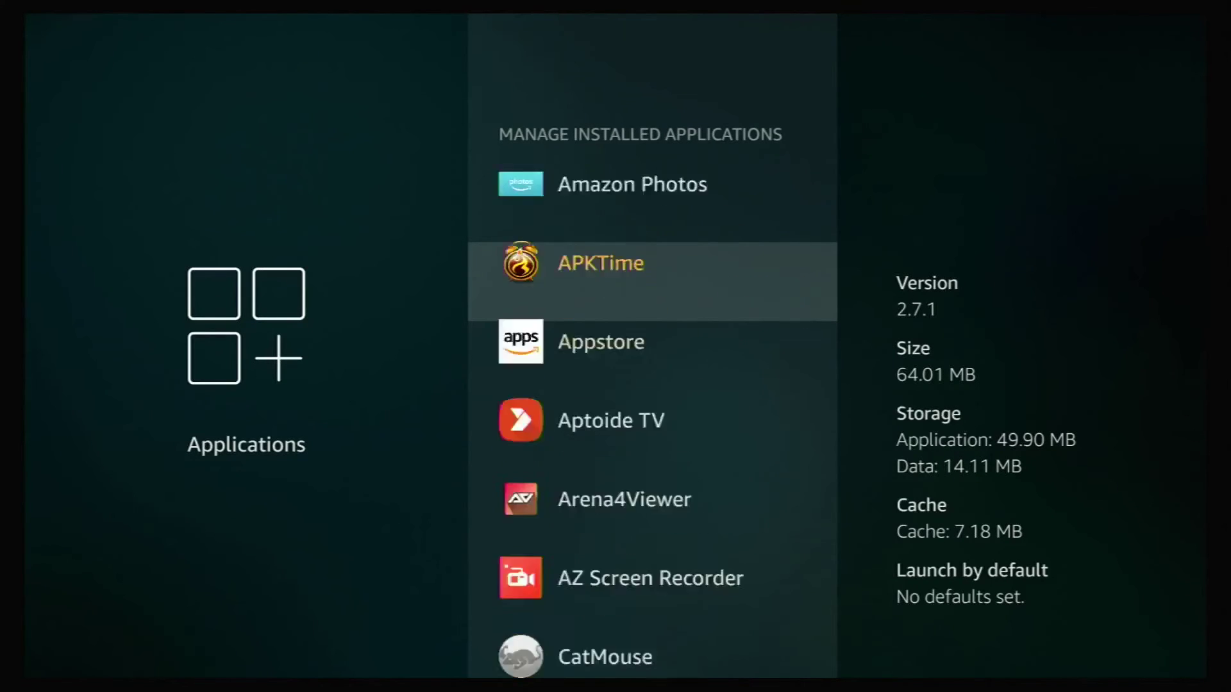
{"action": "key", "text": "Down"}
{"action": "key", "text": "Down"}
{"action": "key", "text": "Down"}
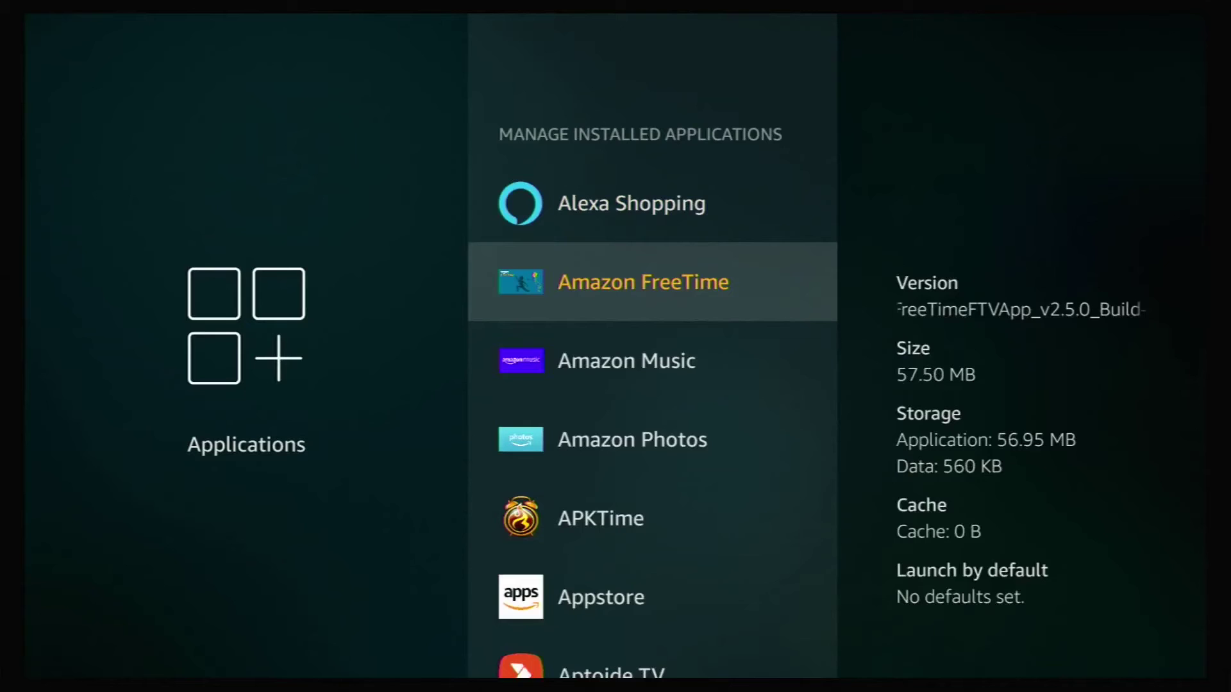
{"action": "key", "text": "Down"}
{"action": "key", "text": "Down"}
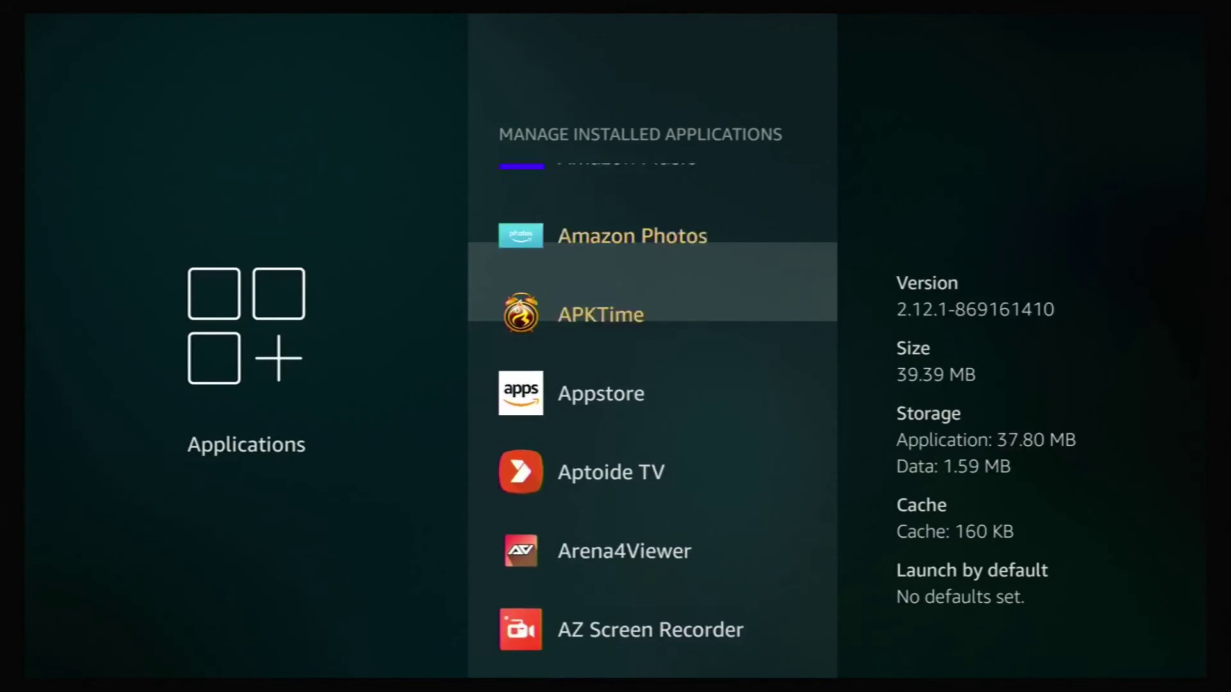
- Clear APKTime's 364 KB cache to 0 B, then return to the apps list at Aptoide TV
{"action": "key", "text": "Return"}
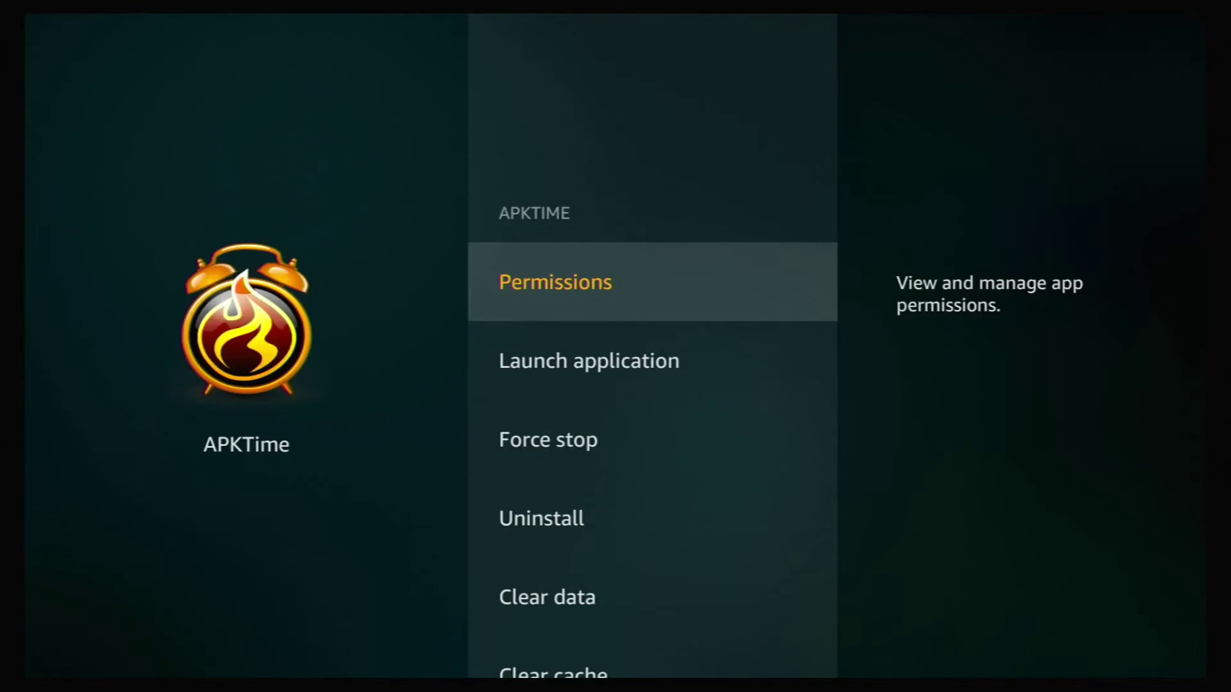
{"action": "key", "text": "Down"}
{"action": "key", "text": "Down"}
{"action": "key", "text": "Down"}
{"action": "key", "text": "Down"}
{"action": "key", "text": "Down"}
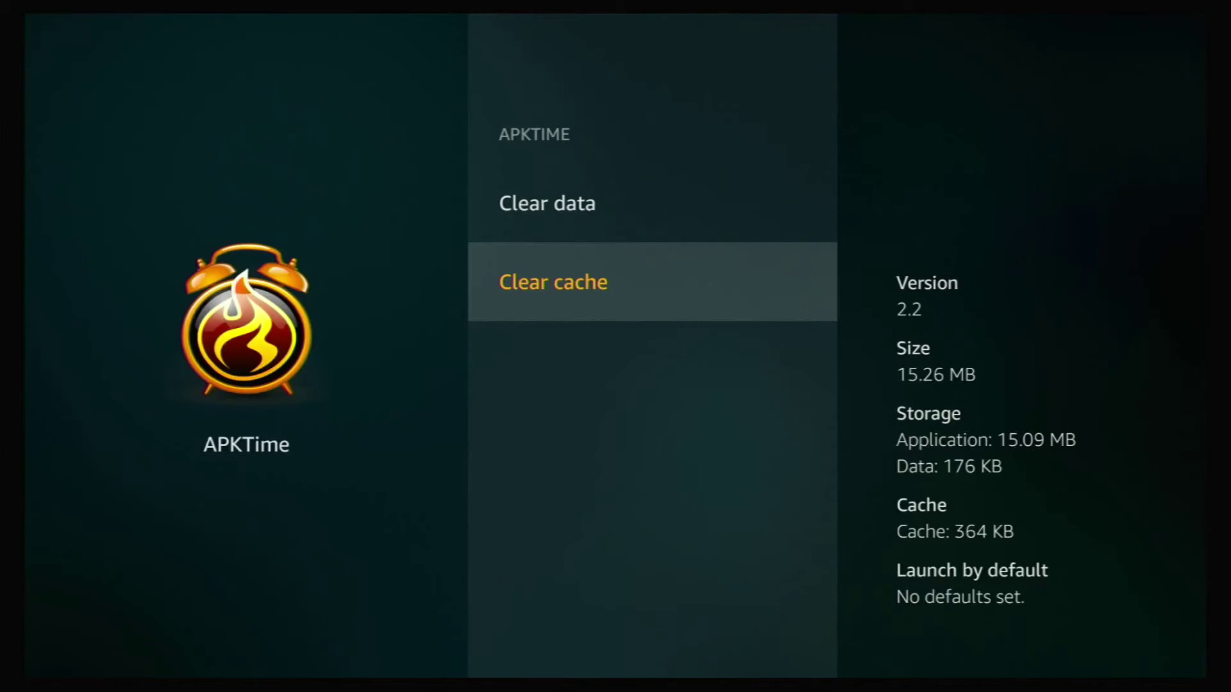
{"action": "key", "text": "Return"}
{"action": "key", "text": "Escape"}
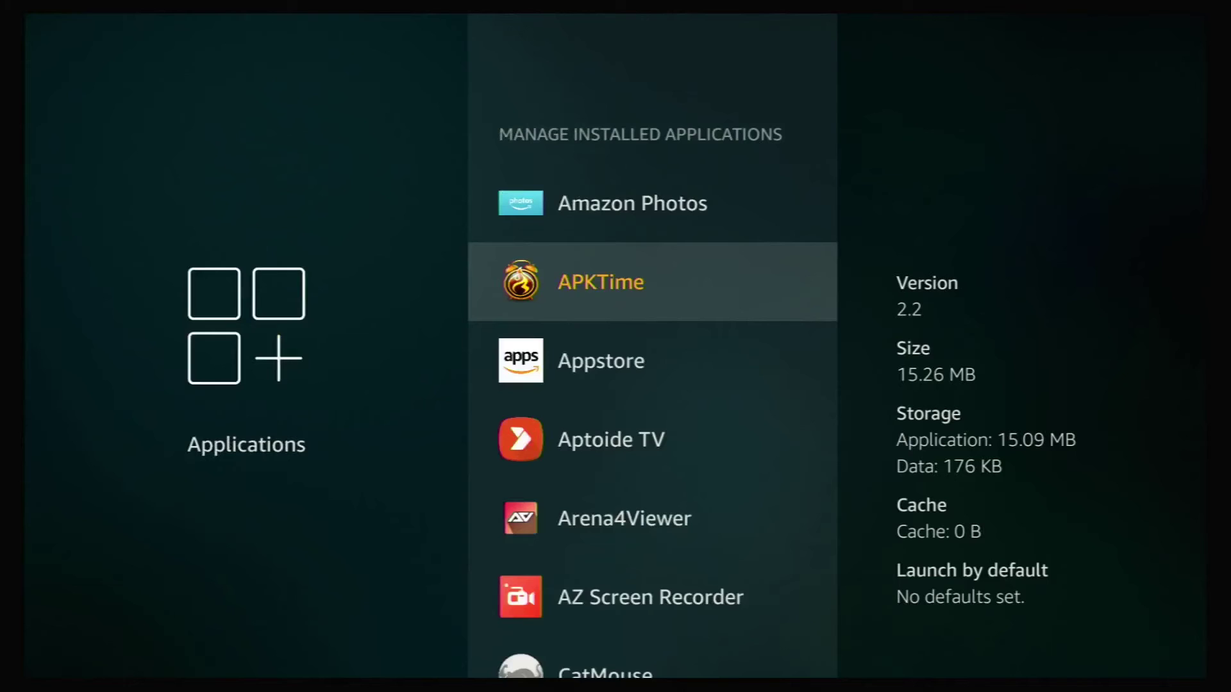
{"action": "key", "text": "Down"}
{"action": "key", "text": "Down"}
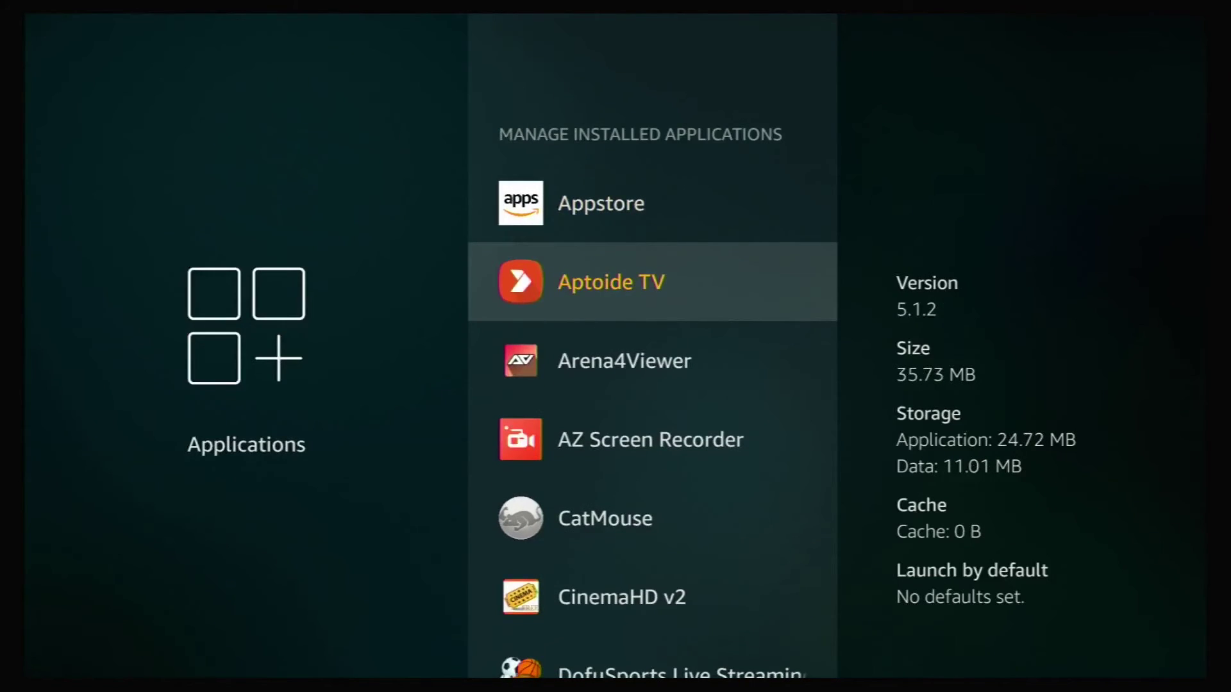
- Check that Aptoide TV has no cache to clear, then back out to Applications
{"action": "key", "text": "Return"}
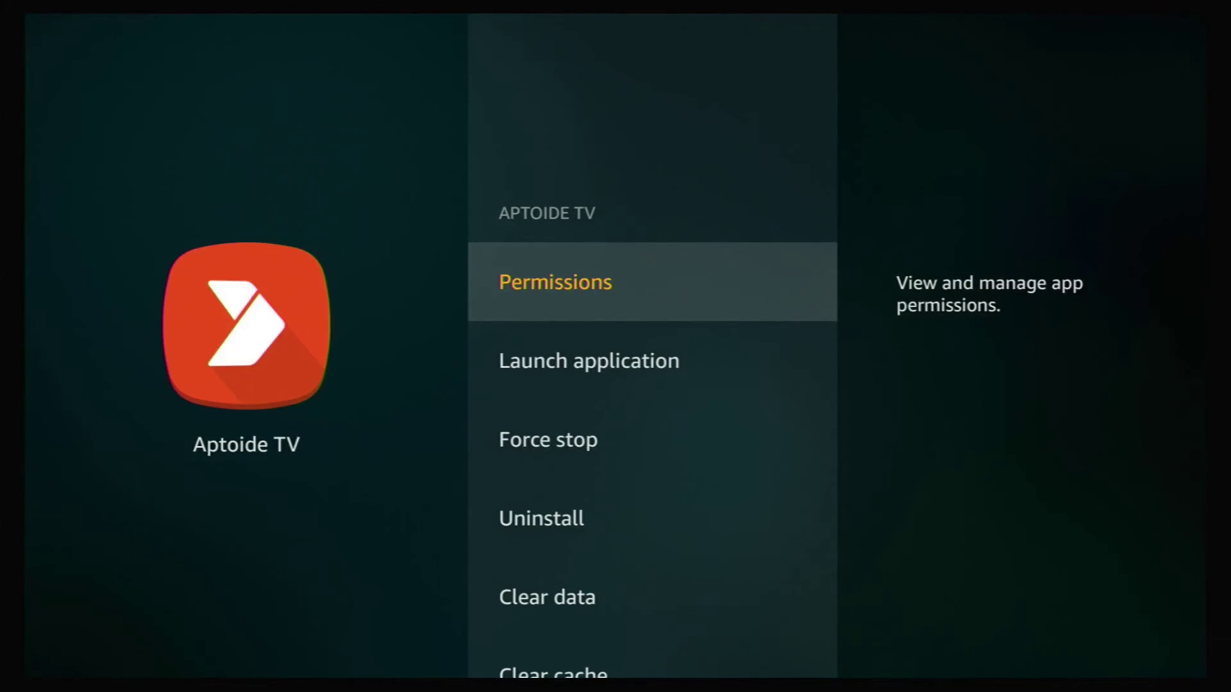
{"action": "key", "text": "Down"}
{"action": "key", "text": "Down"}
{"action": "key", "text": "Down"}
{"action": "key", "text": "Down"}
{"action": "key", "text": "Down"}
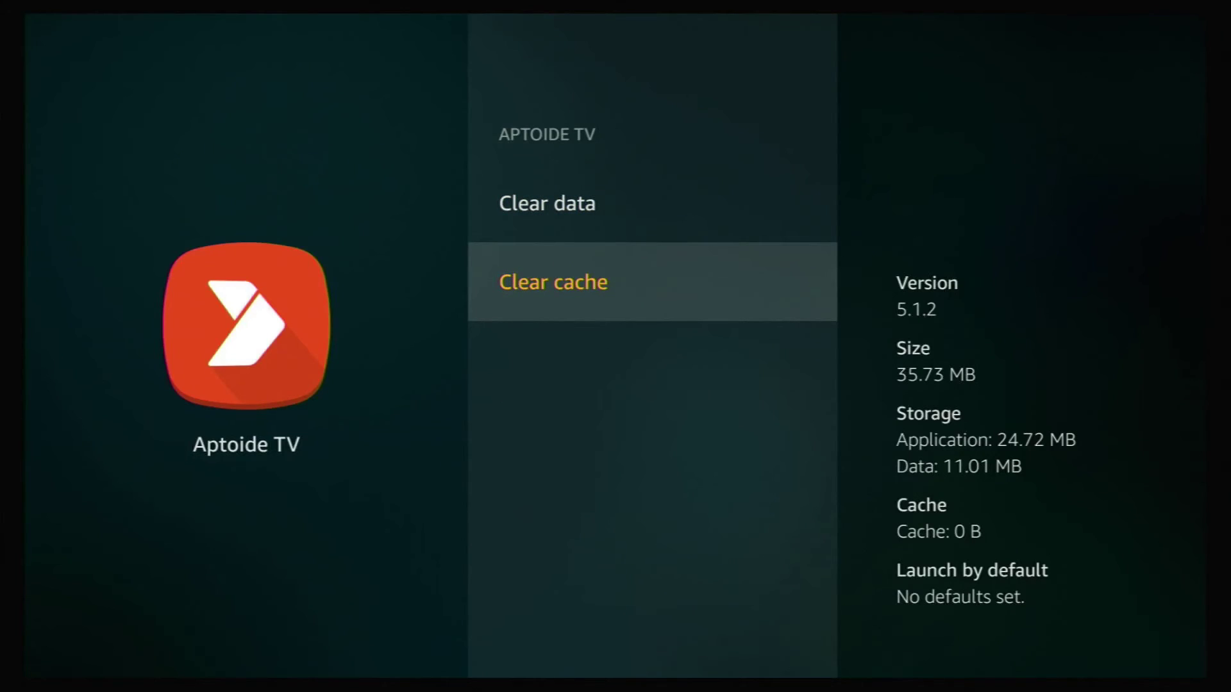
{"action": "key", "text": "Escape"}
{"action": "key", "text": "Escape"}
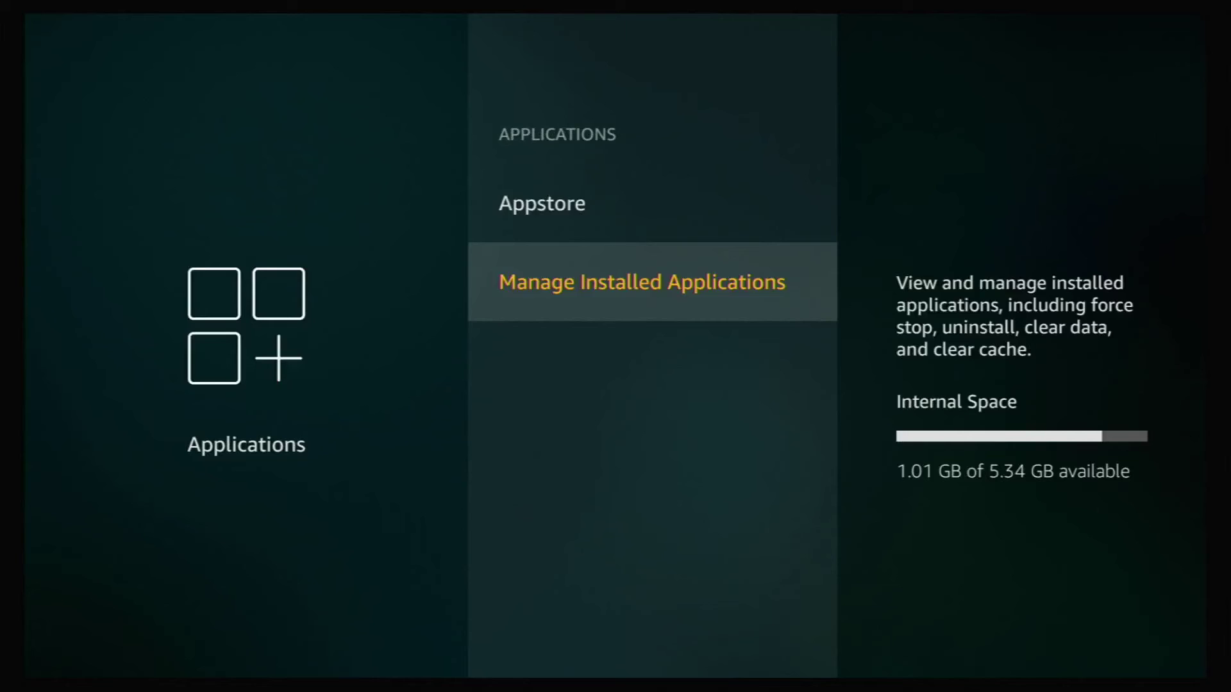
- Check CinemaHD v2's cache is empty, then return to Applications showing 1.01 GB free
{"action": "key", "text": "Return"}
{"action": "key", "text": "Down"}
{"action": "key", "text": "Down"}
{"action": "key", "text": "Down"}
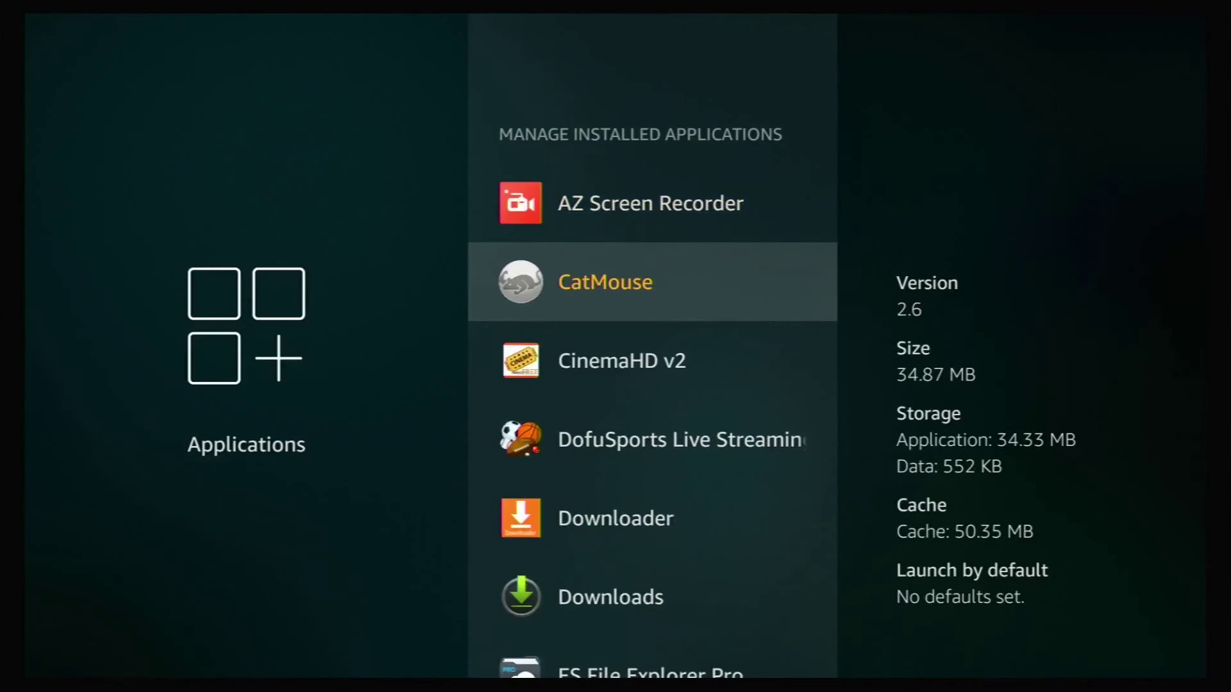
{"action": "key", "text": "Down"}
{"action": "key", "text": "Return"}
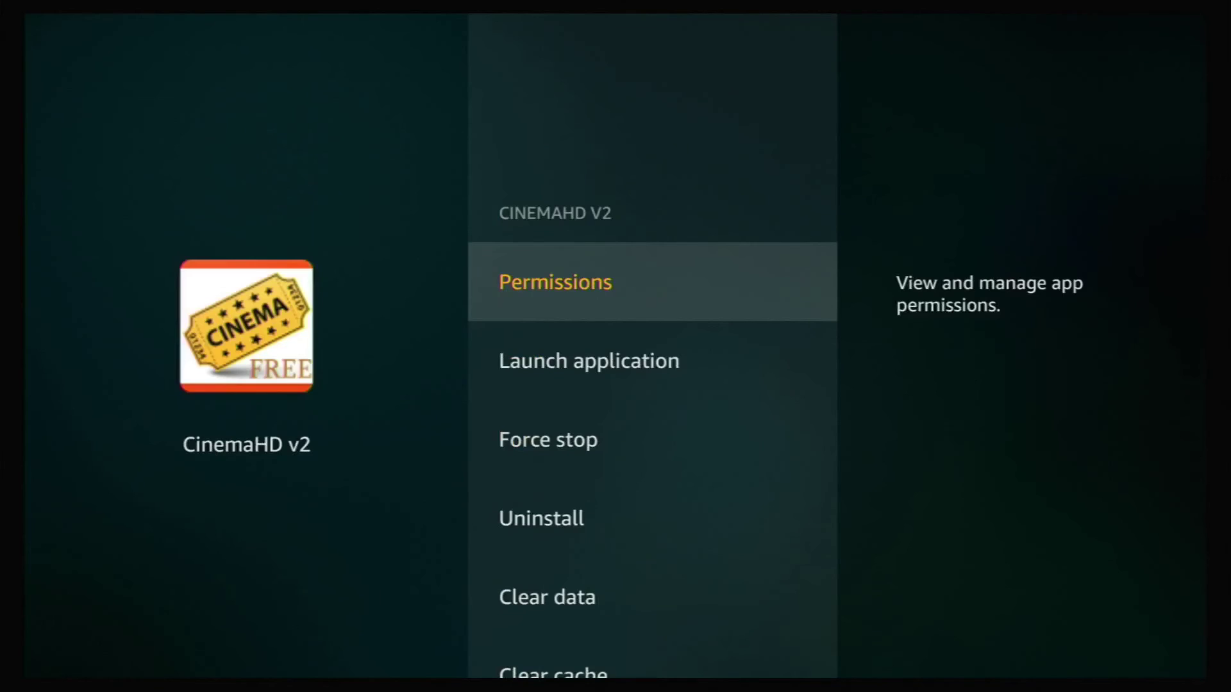
{"action": "key", "text": "Down"}
{"action": "key", "text": "Down"}
{"action": "key", "text": "Down"}
{"action": "key", "text": "Down"}
{"action": "key", "text": "Down"}
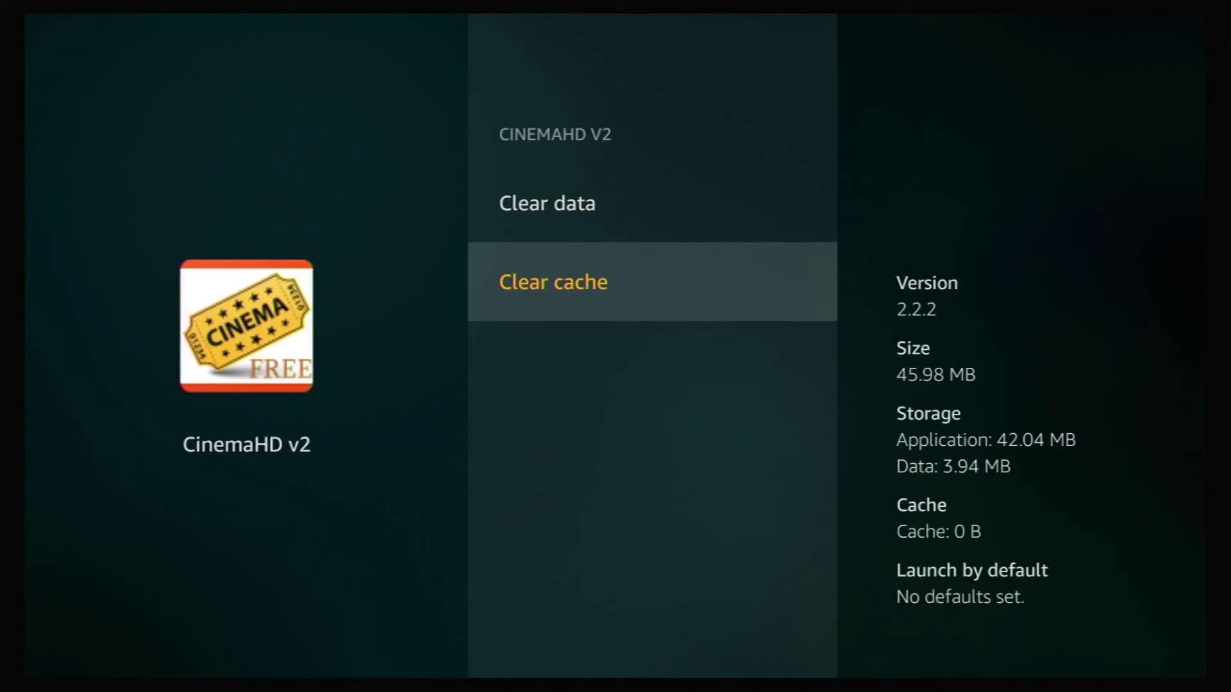
{"action": "key", "text": "Escape"}
{"action": "key", "text": "Escape"}
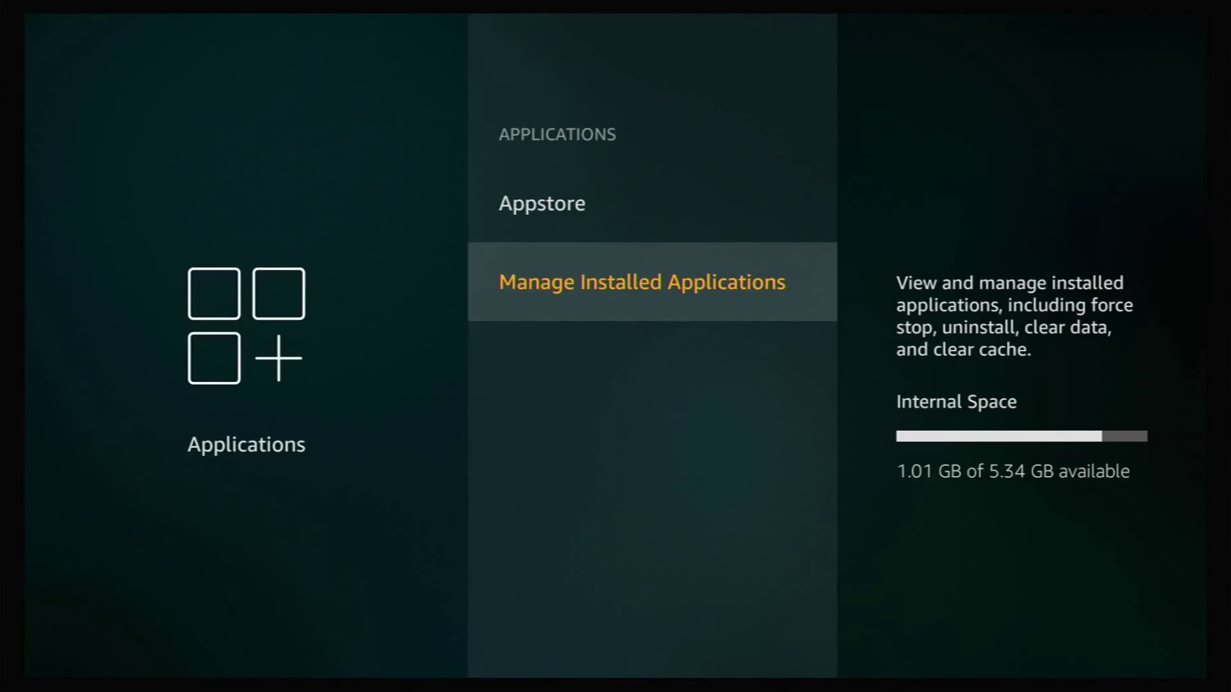
- Back out of Applications settings to the Fire TV Home screen
{"action": "key", "text": "Escape"}
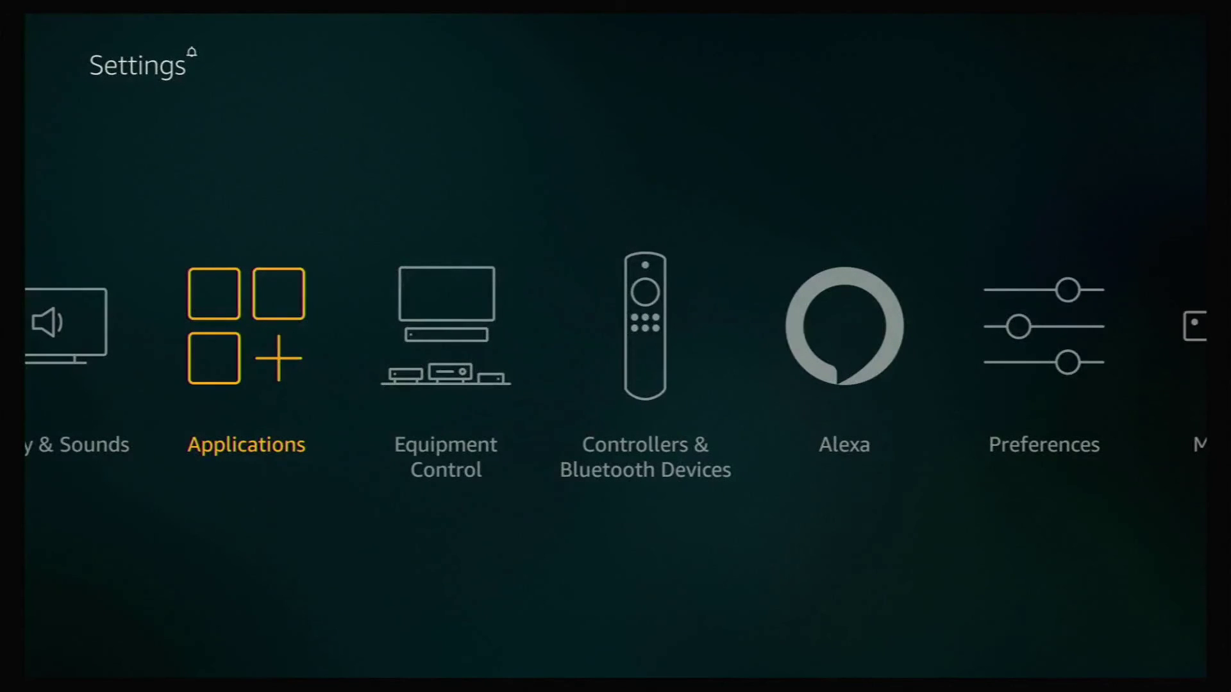
{"action": "key", "text": "Escape"}
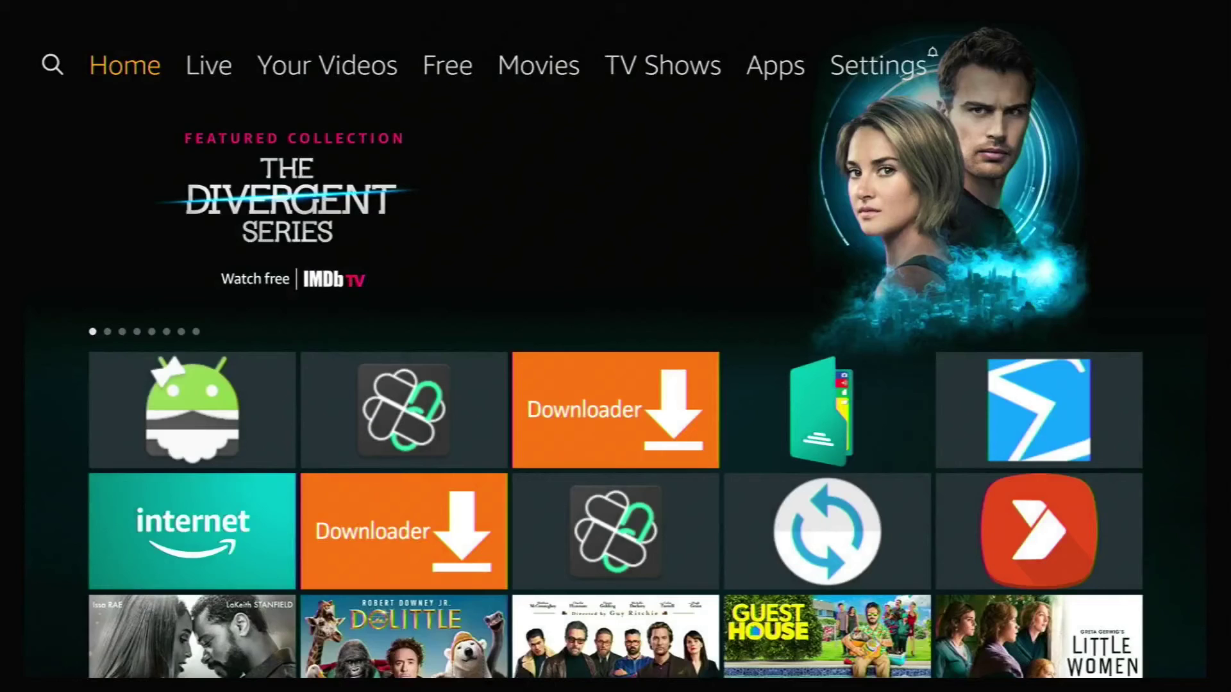